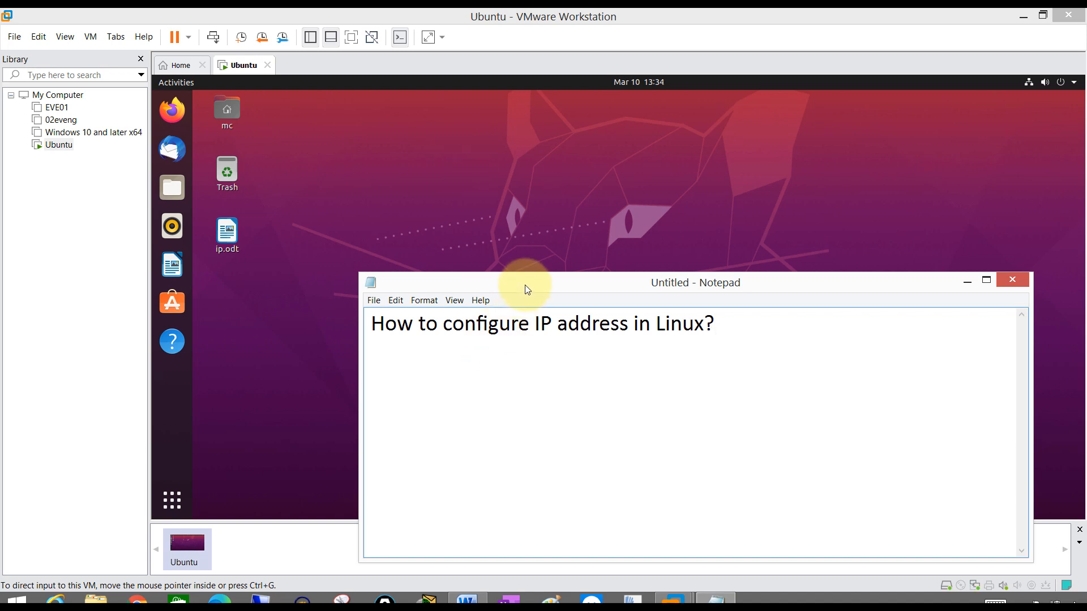
Add the lines "cmd" and "gui" below the heading in the Notepad note, leaving a blank line between, and minimize the note
{"action": "left_click_drag", "start_coordinate": [527, 289], "coordinate": [537, 272]}
{"action": "key", "text": "Return"}
{"action": "key", "text": "Return"}
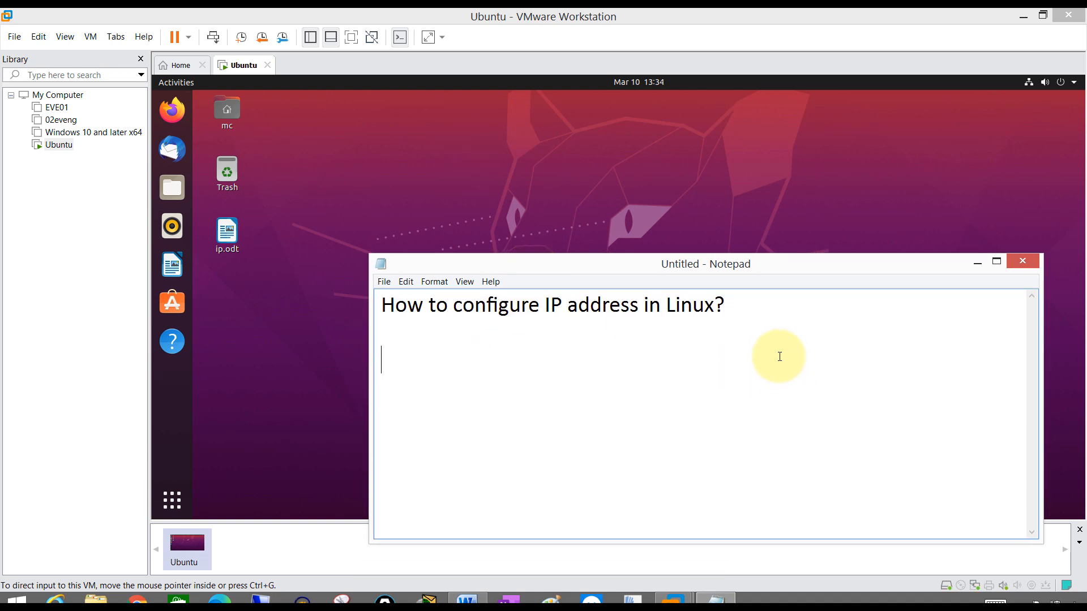
{"action": "type", "text": "cmd"}
{"action": "key", "text": "Return"}
{"action": "type", "text": "gui"}
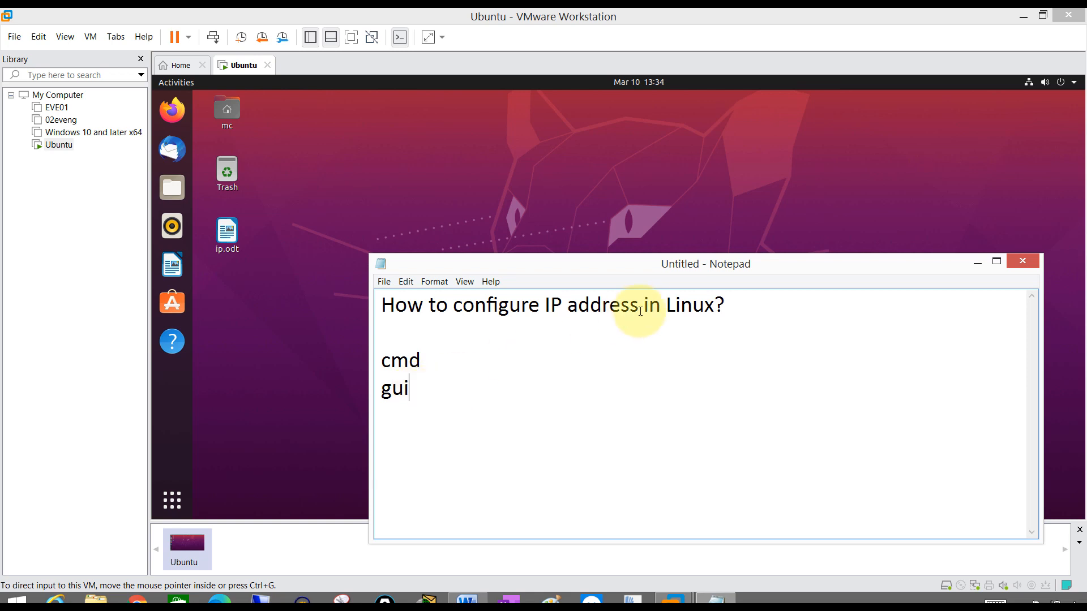
{"action": "left_click", "coordinate": [974, 263]}
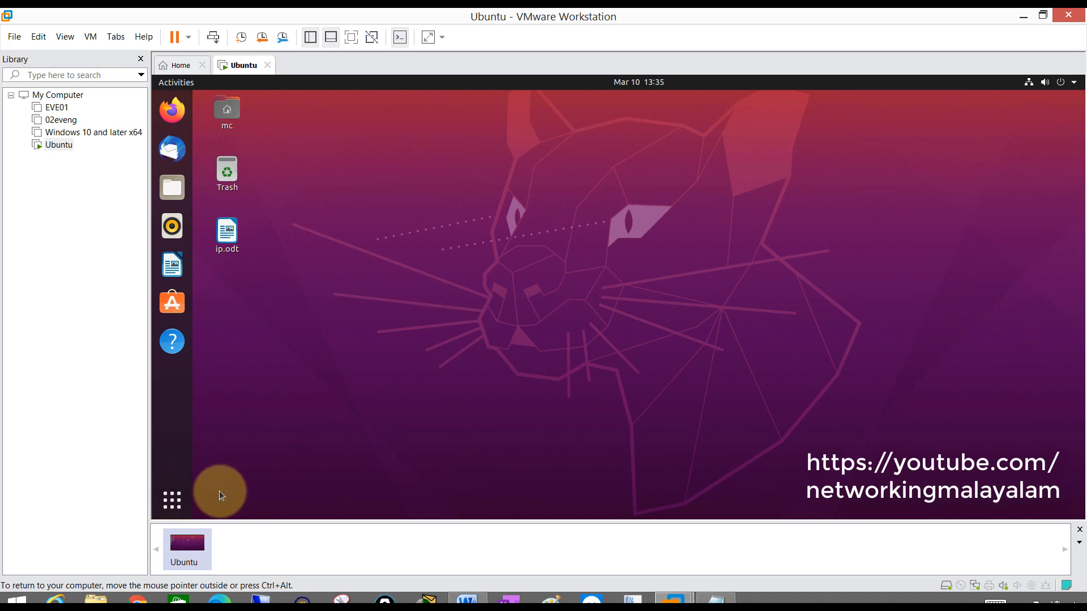
Search the Ubuntu virtual machine's applications for "terminal" and open Terminal
{"action": "left_click", "coordinate": [175, 506]}
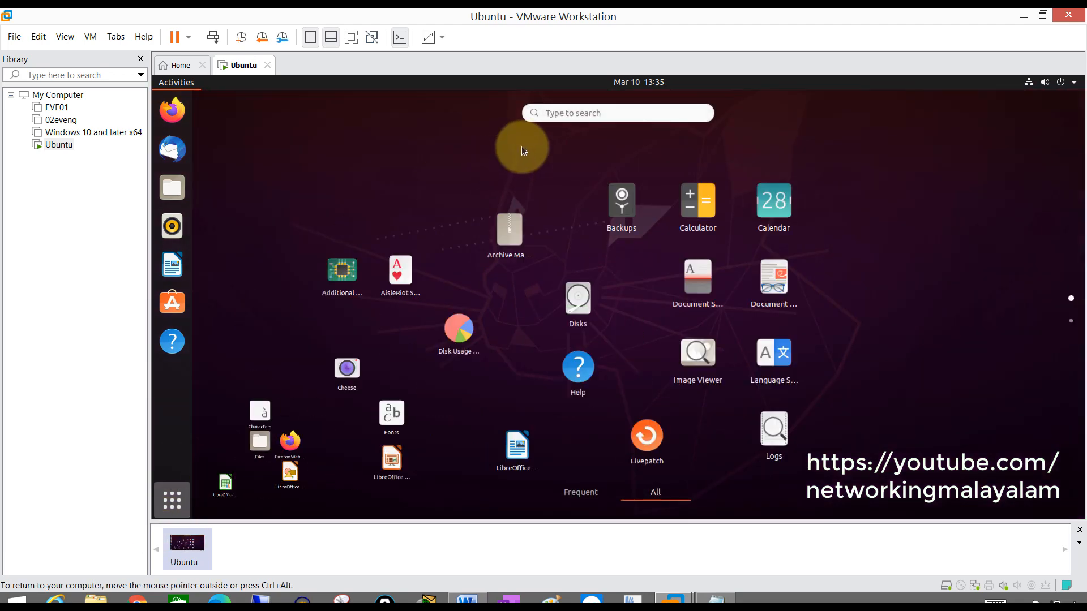
{"action": "left_click", "coordinate": [575, 111]}
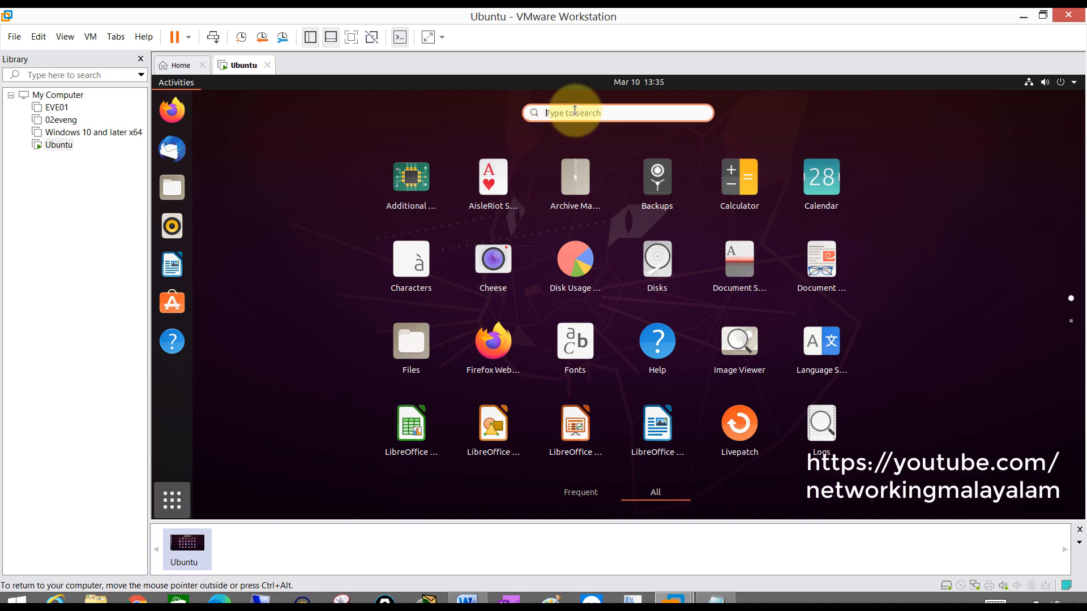
{"action": "type", "text": "terminal"}
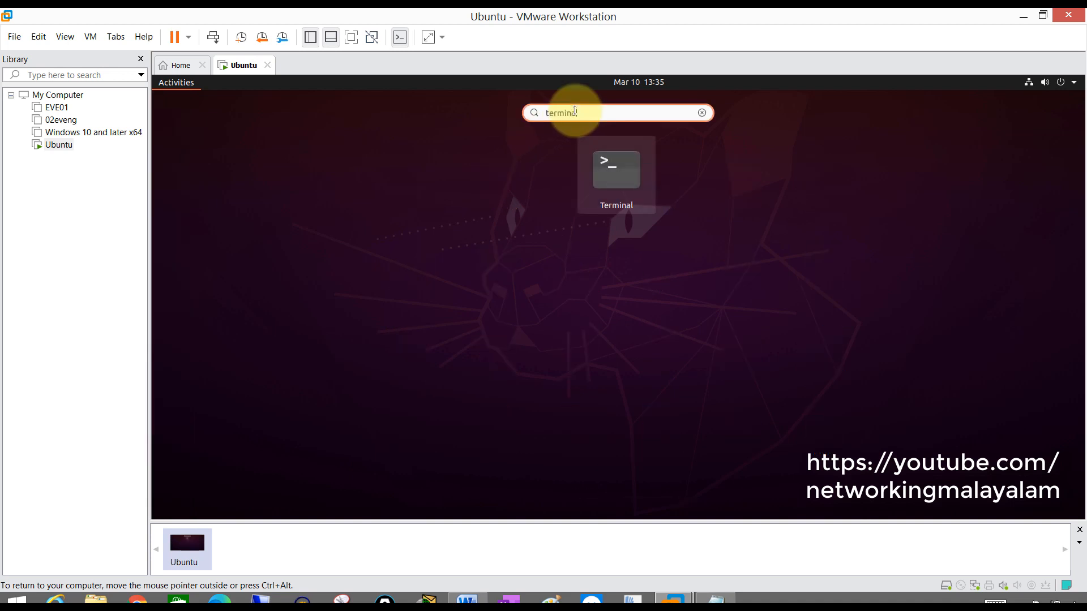
{"action": "left_click", "coordinate": [618, 175]}
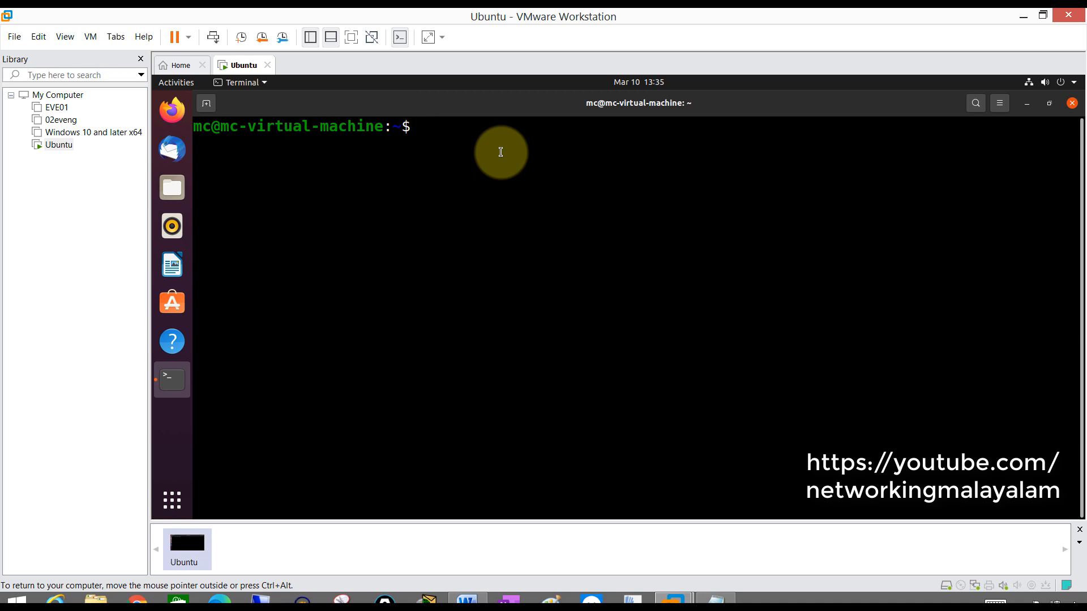
Run "ip a" to list the network interfaces and highlight the IPv4 address and prefix of ens33
{"action": "type", "text": "ip a"}
{"action": "key", "text": "Return"}
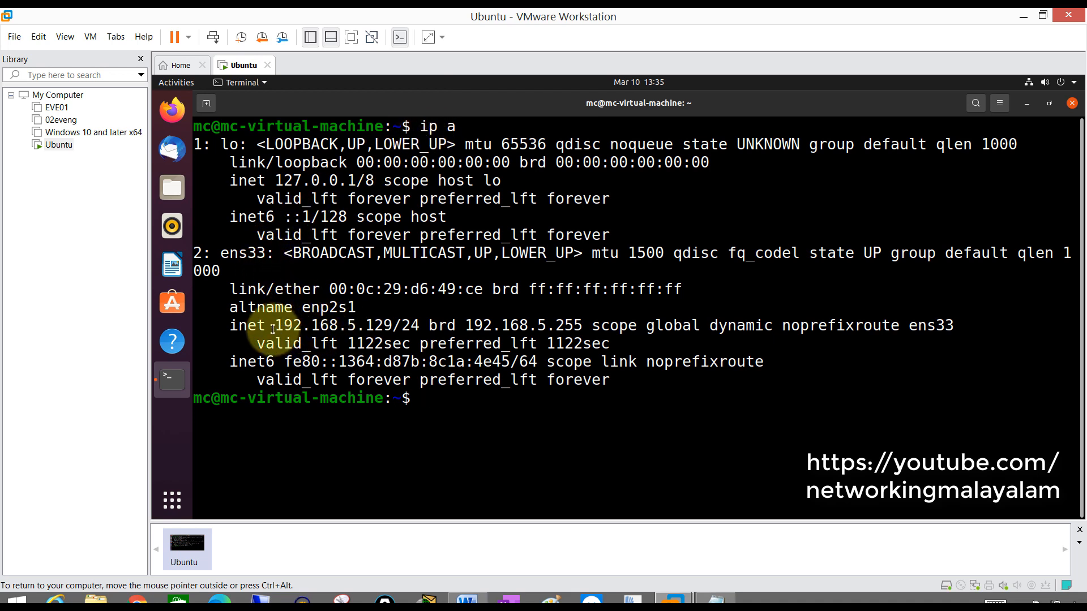
{"action": "left_click_drag", "start_coordinate": [274, 327], "coordinate": [420, 324]}
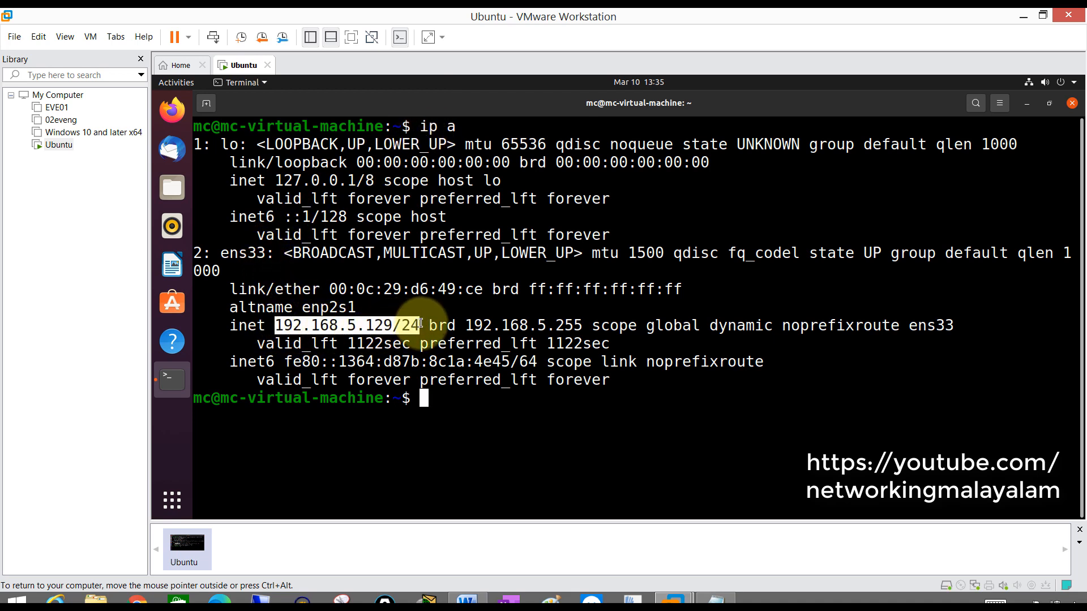
{"action": "left_click", "coordinate": [451, 410]}
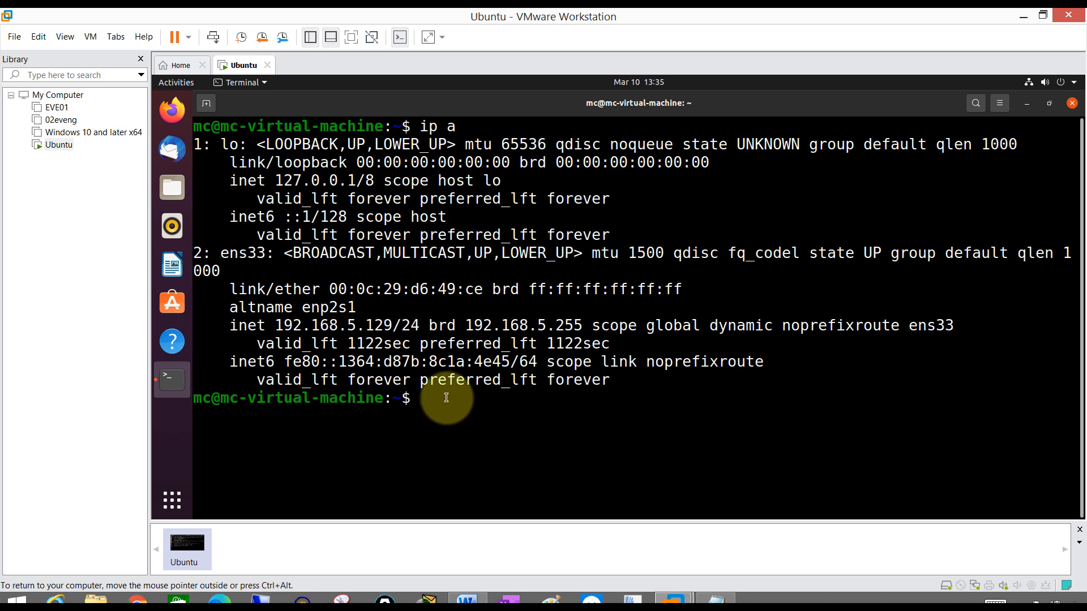
Run "ifconfig" to view the interface configuration and clear the terminal with "clear"
{"action": "type", "text": "ifconfig"}
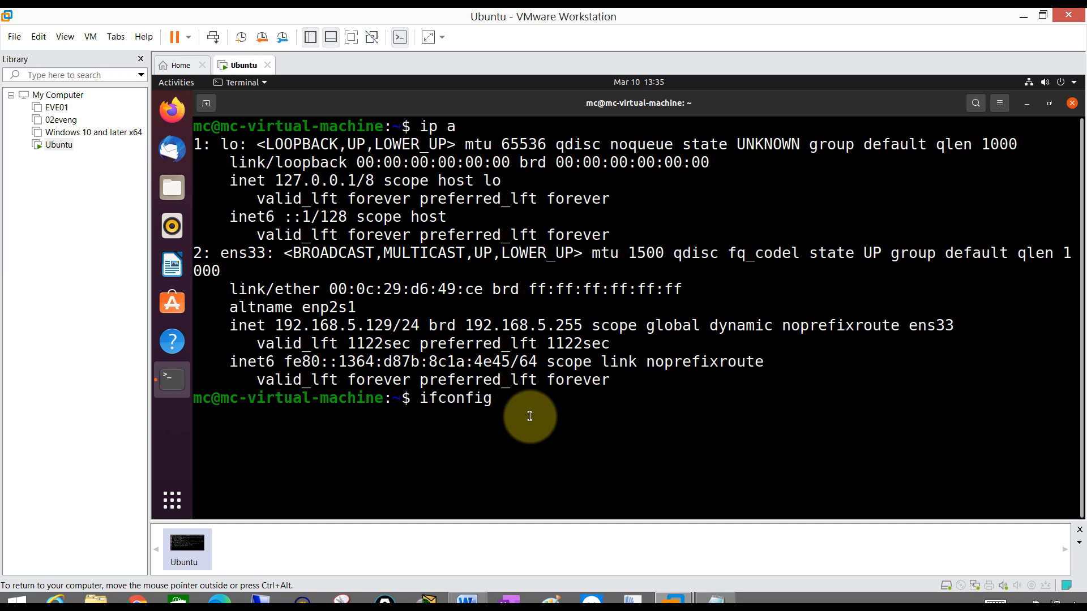
{"action": "key", "text": "Return"}
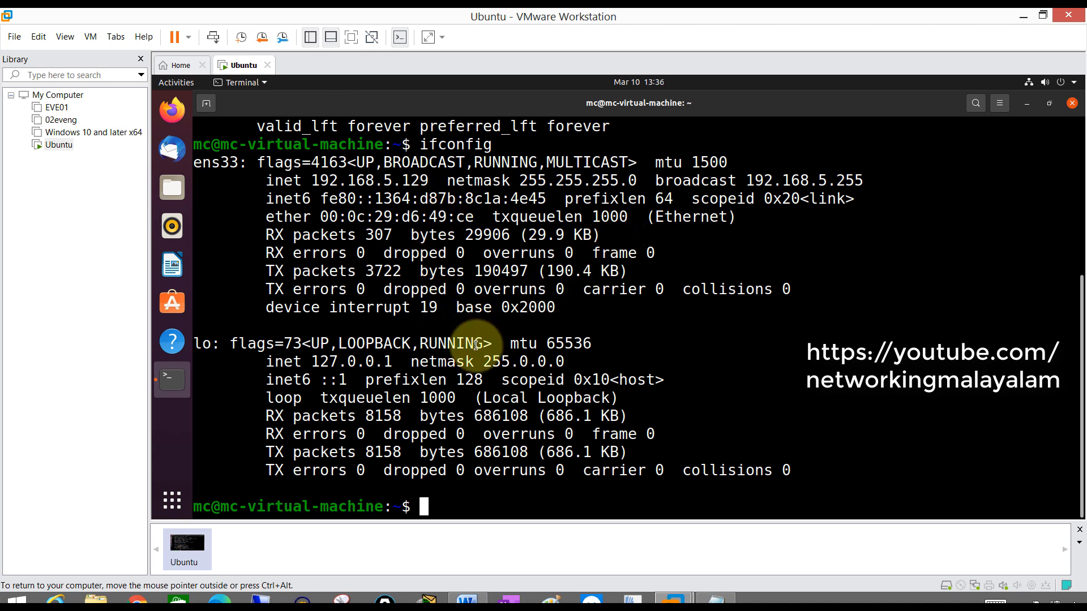
{"action": "type", "text": "clear"}
{"action": "key", "text": "Return"}
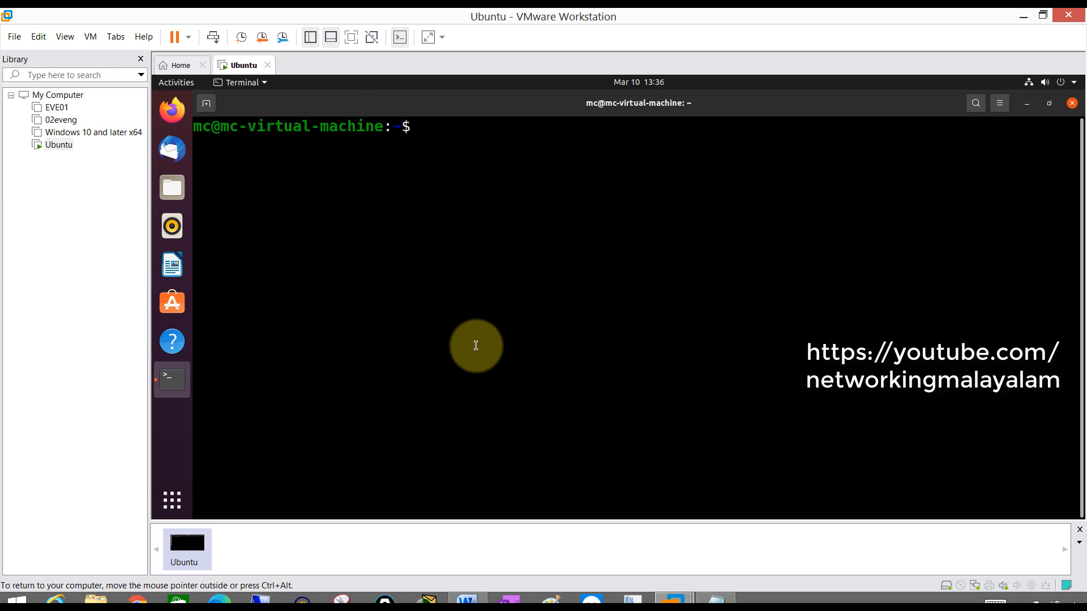
Run "nmcli con show" to list the network connections
{"action": "type", "text": "nmcli con "}
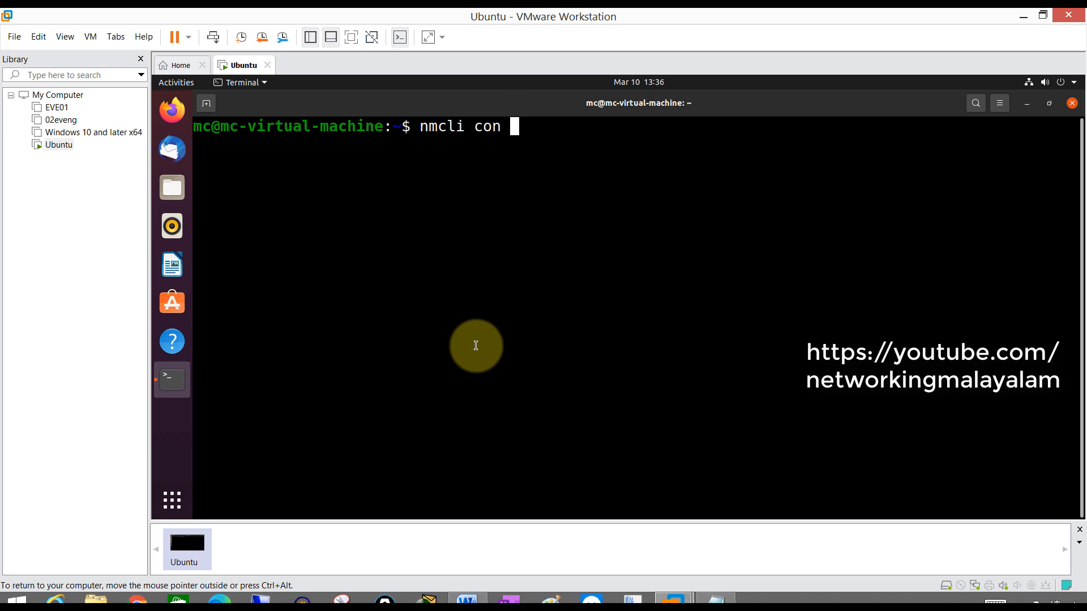
{"action": "type", "text": "show"}
{"action": "key", "text": "Return"}
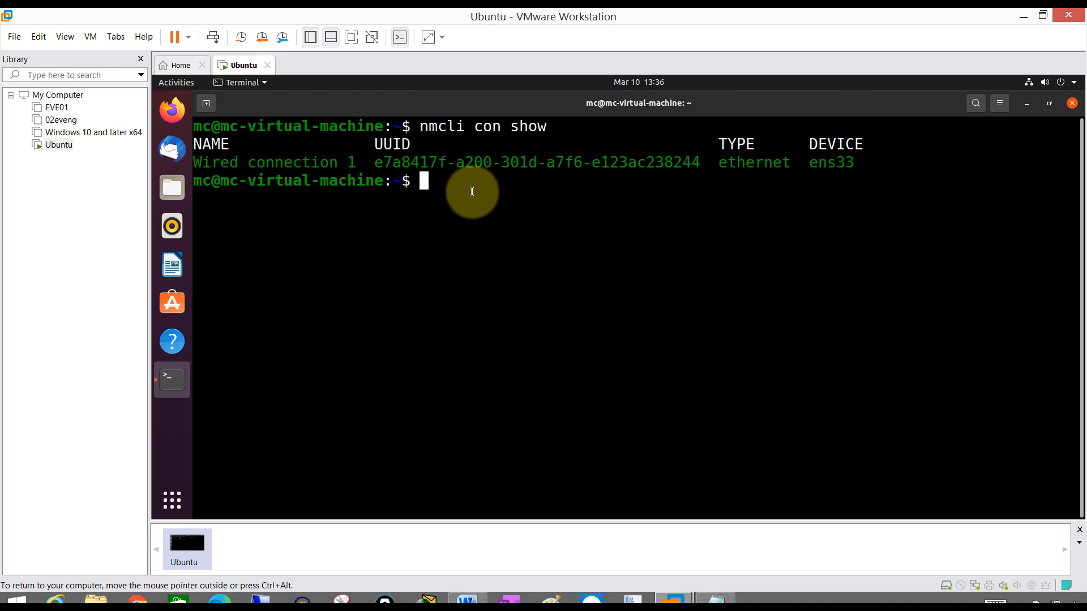
Run "nmcli dev show" and highlight the IPv4 address, the gateway and the second DNS entry of ens33
{"action": "type", "text": "nmcli dev sho"}
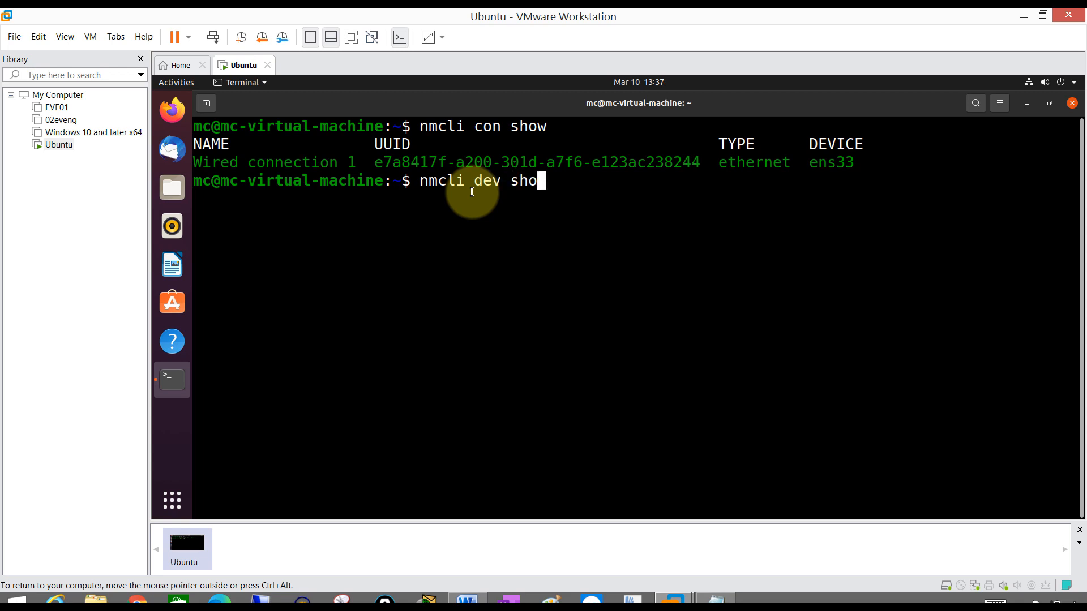
{"action": "type", "text": "w"}
{"action": "key", "text": "Return"}
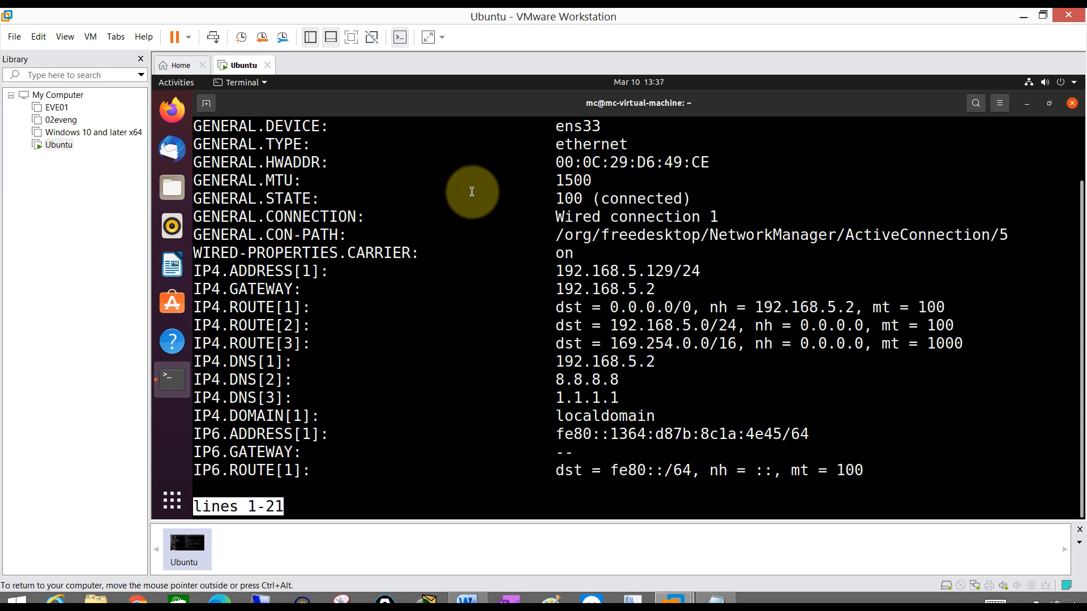
{"action": "scroll", "coordinate": [441, 213], "scroll_direction": "up", "scroll_amount": 1}
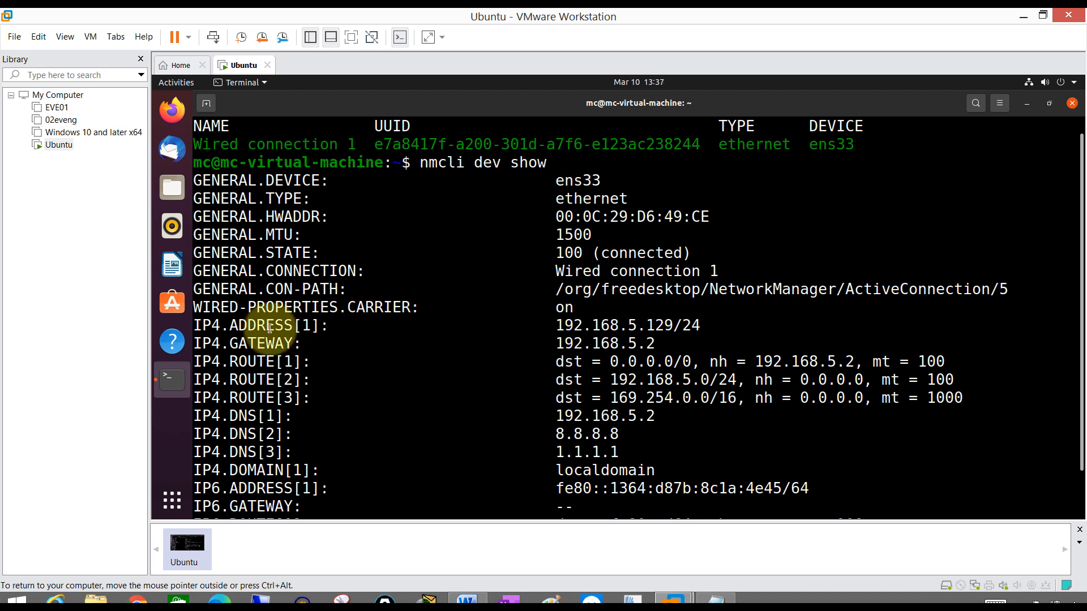
{"action": "left_click_drag", "start_coordinate": [544, 331], "coordinate": [672, 331]}
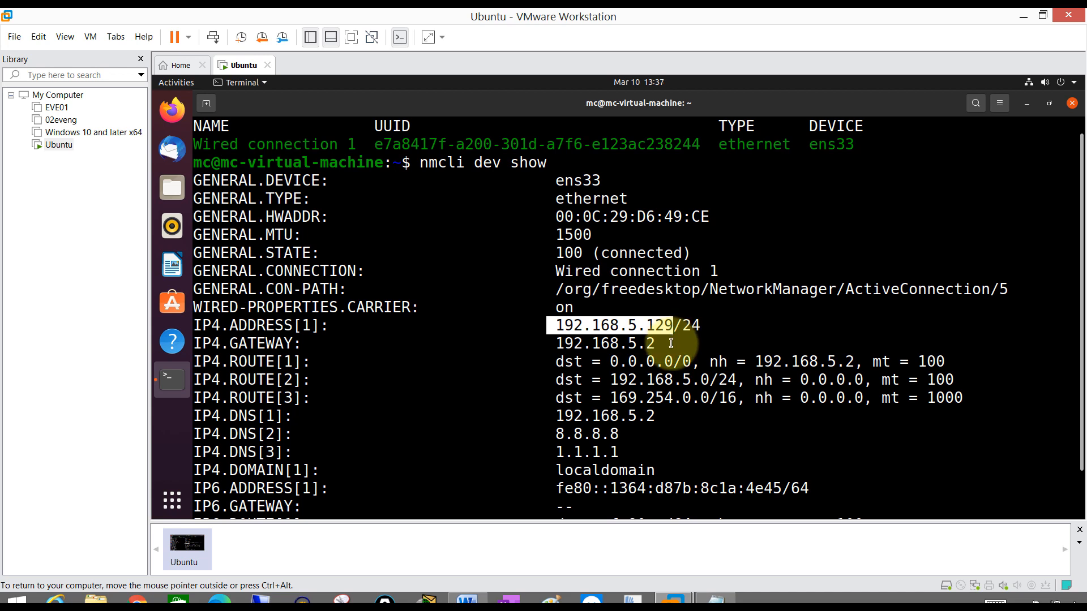
{"action": "left_click_drag", "start_coordinate": [558, 343], "coordinate": [655, 344]}
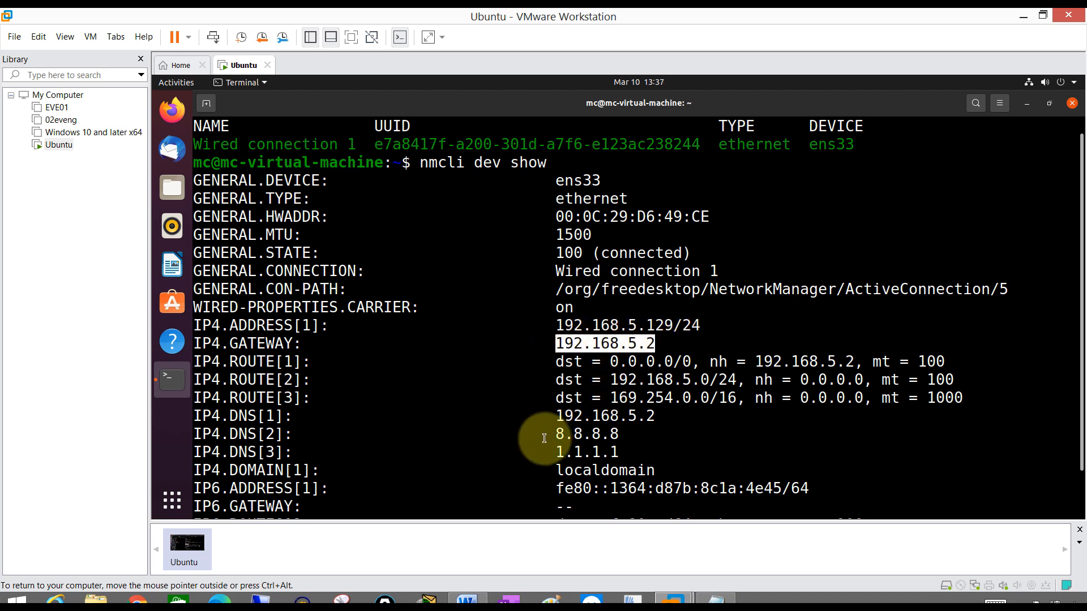
{"action": "left_click_drag", "start_coordinate": [547, 434], "coordinate": [626, 434]}
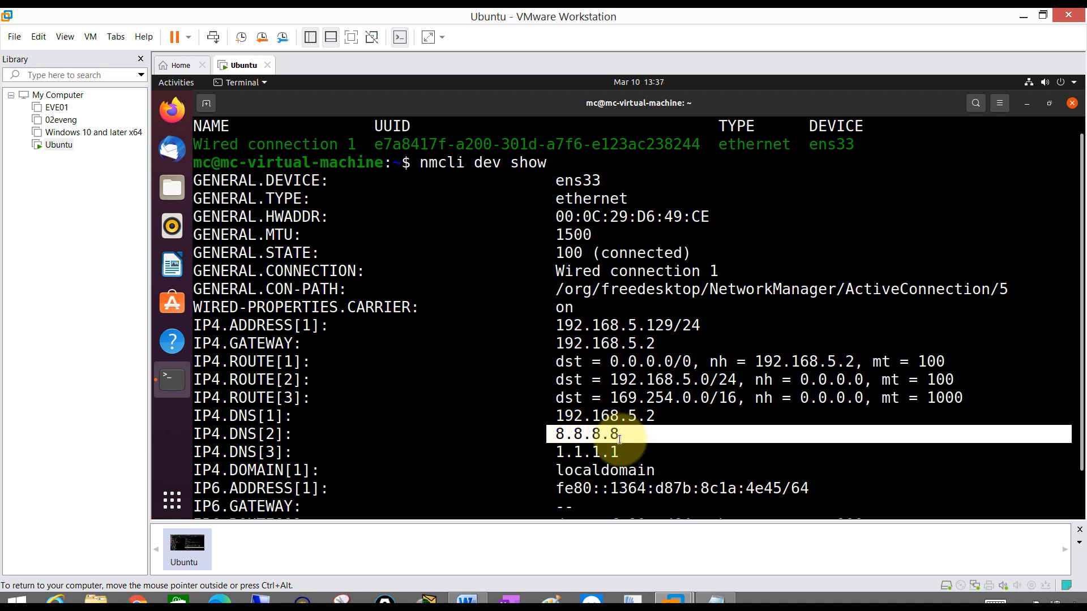
Review the device listing and highlight the "nmcli dev show" command above it
{"action": "scroll", "coordinate": [626, 434], "scroll_direction": "down", "scroll_amount": 1}
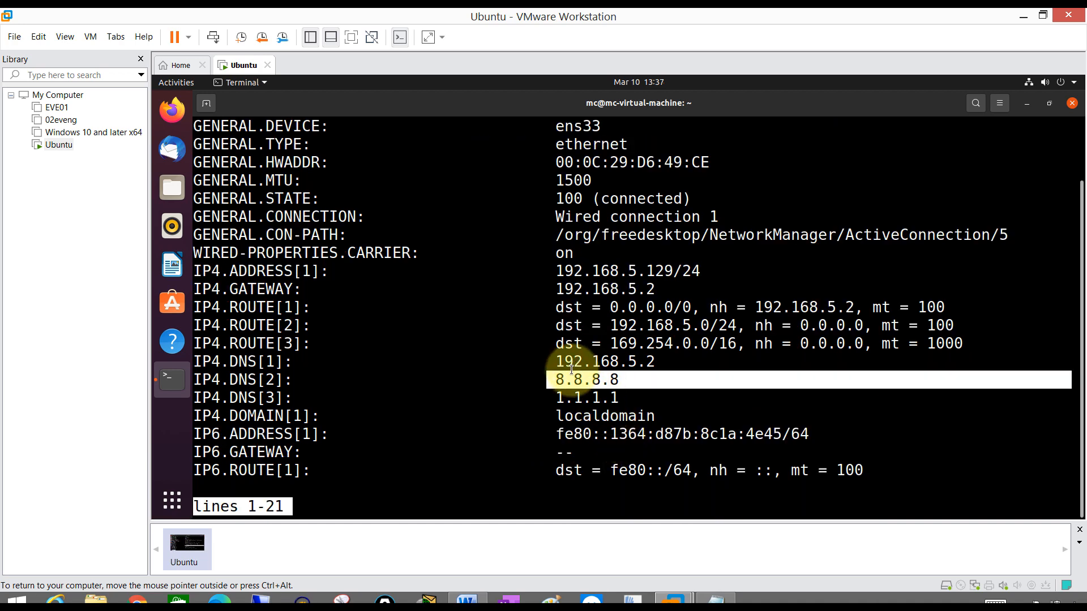
{"action": "left_click", "coordinate": [480, 352]}
{"action": "scroll", "coordinate": [479, 353], "scroll_direction": "up", "scroll_amount": 1}
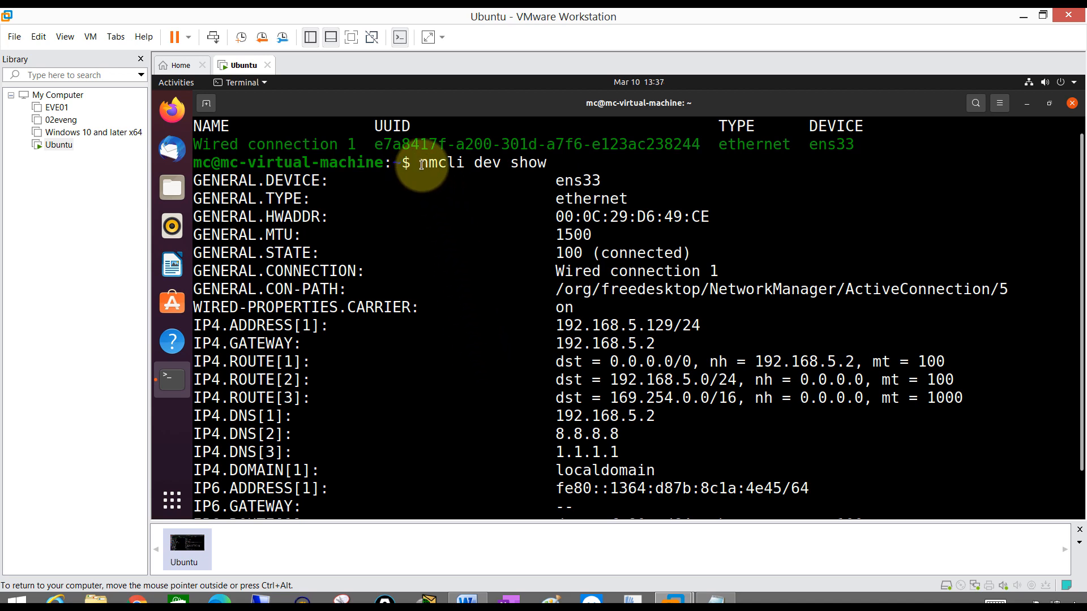
{"action": "left_click_drag", "start_coordinate": [420, 163], "coordinate": [547, 166]}
{"action": "left_click", "coordinate": [512, 229]}
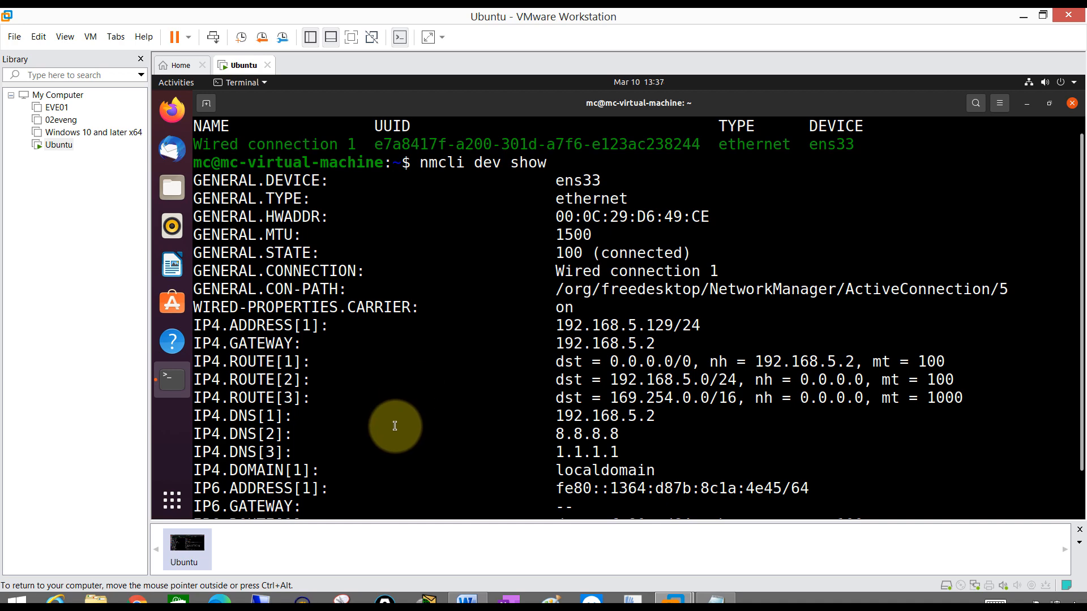
Leave the device listing and clear the terminal by recalling the earlier "clear" command
{"action": "scroll", "coordinate": [395, 426], "scroll_direction": "down", "scroll_amount": 1}
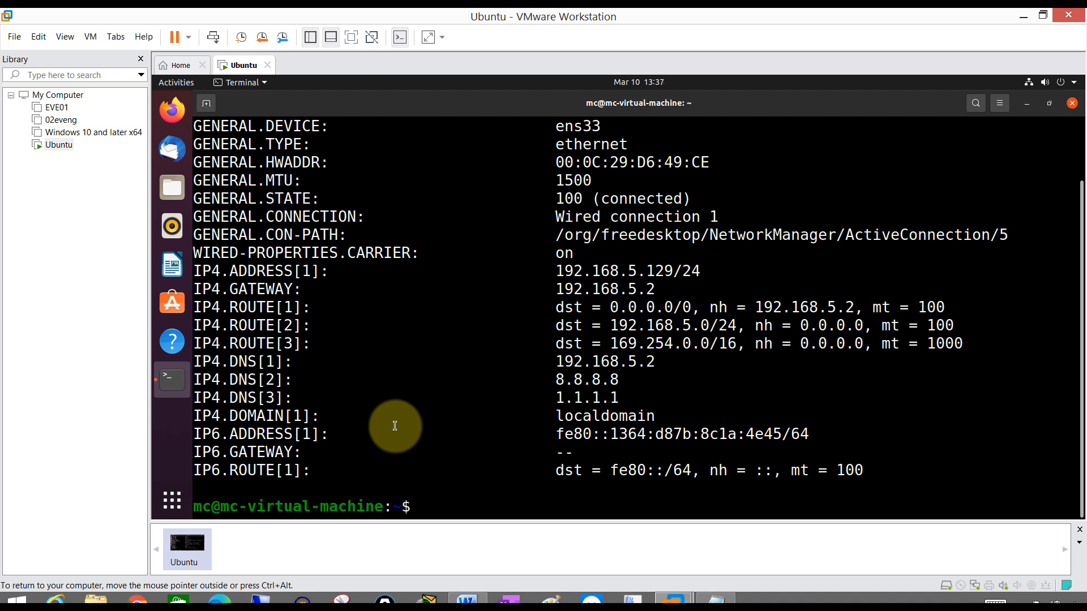
{"action": "key", "text": "Up"}
{"action": "key", "text": "Down"}
{"action": "key", "text": "Up"}
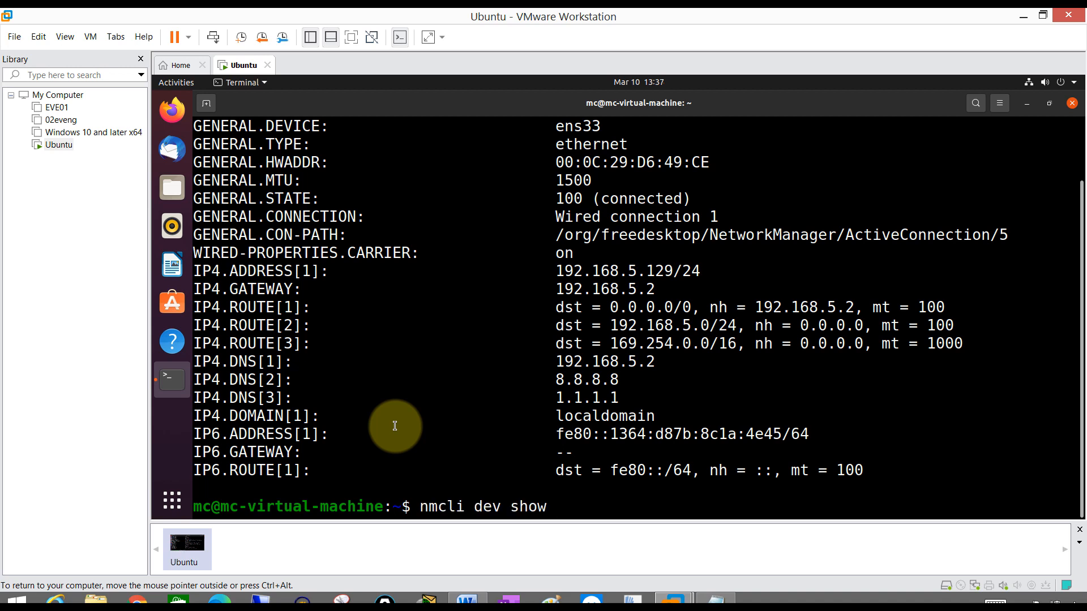
{"action": "key", "text": "Up"}
{"action": "key", "text": "Up"}
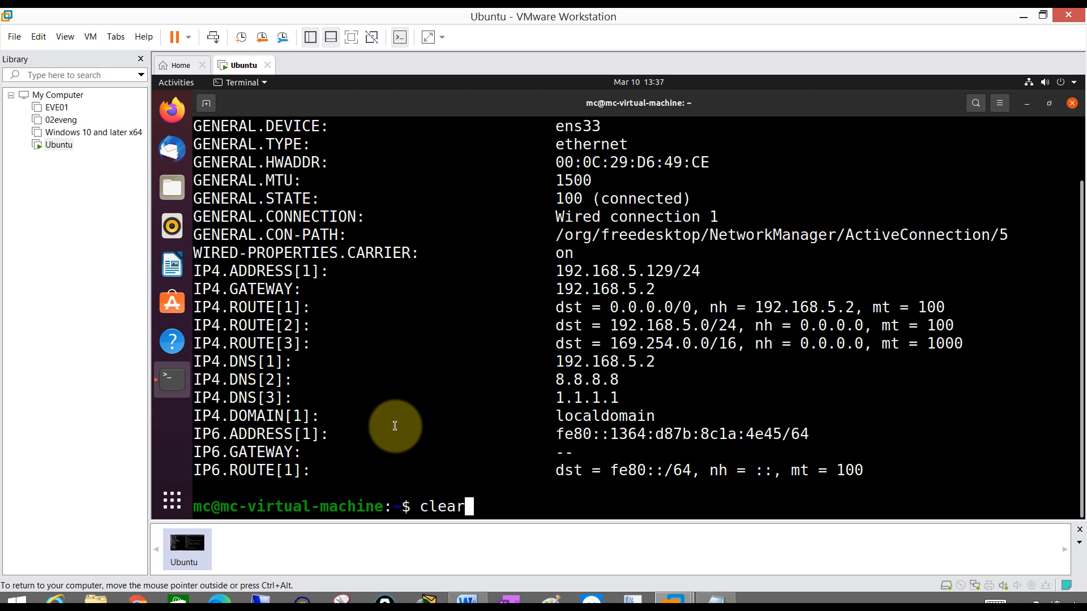
{"action": "key", "text": "Return"}
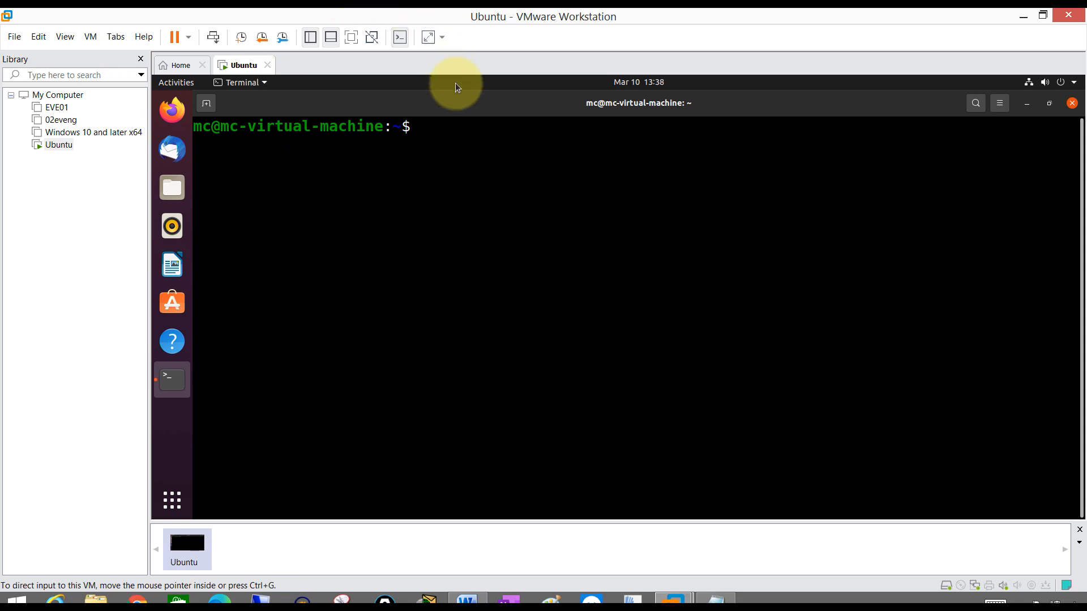
Minimize the terminal, open the wired connection's details in the Ubuntu network settings and highlight its IPv4 address
{"action": "left_click", "coordinate": [1030, 103]}
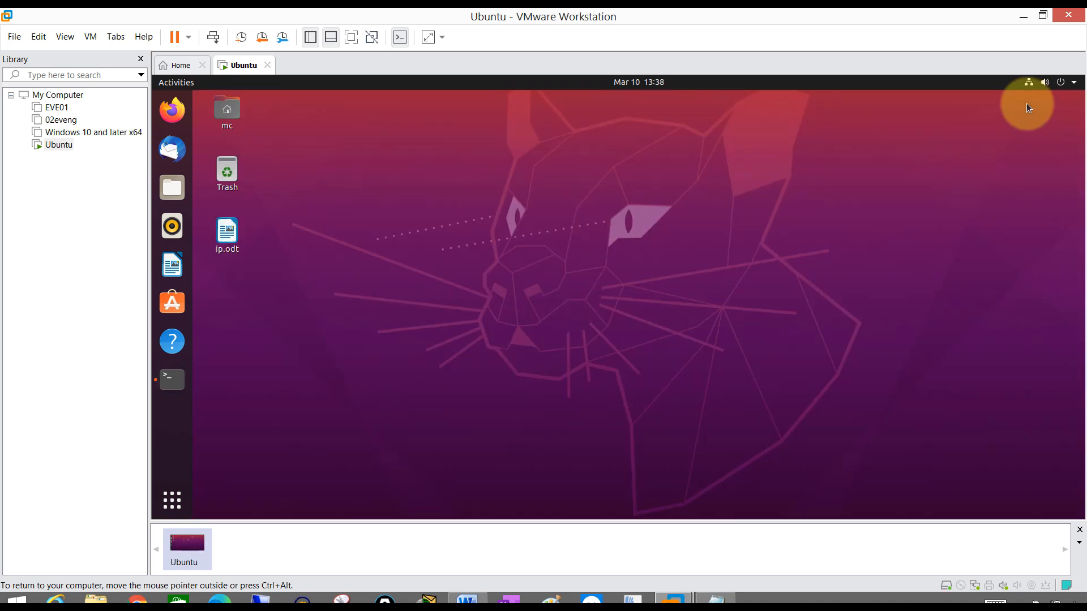
{"action": "left_click", "coordinate": [1074, 85]}
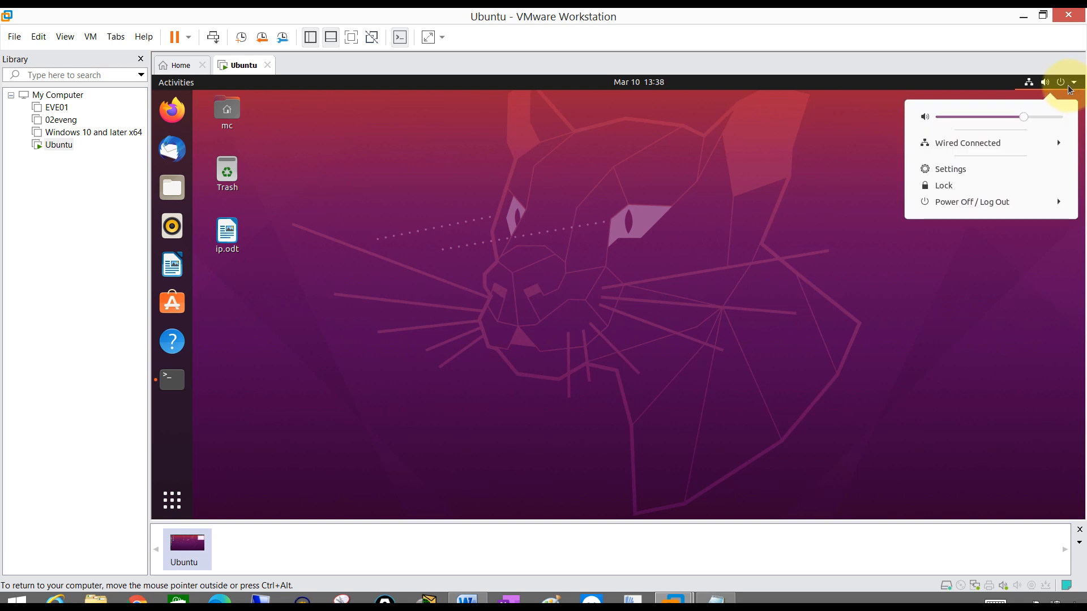
{"action": "left_click", "coordinate": [952, 171]}
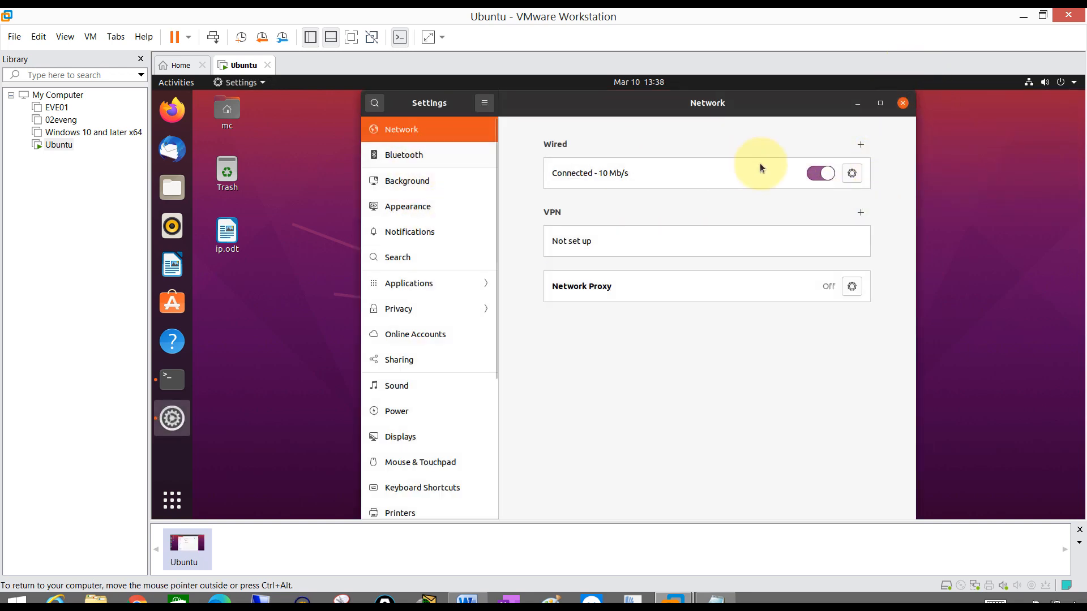
{"action": "left_click", "coordinate": [854, 179]}
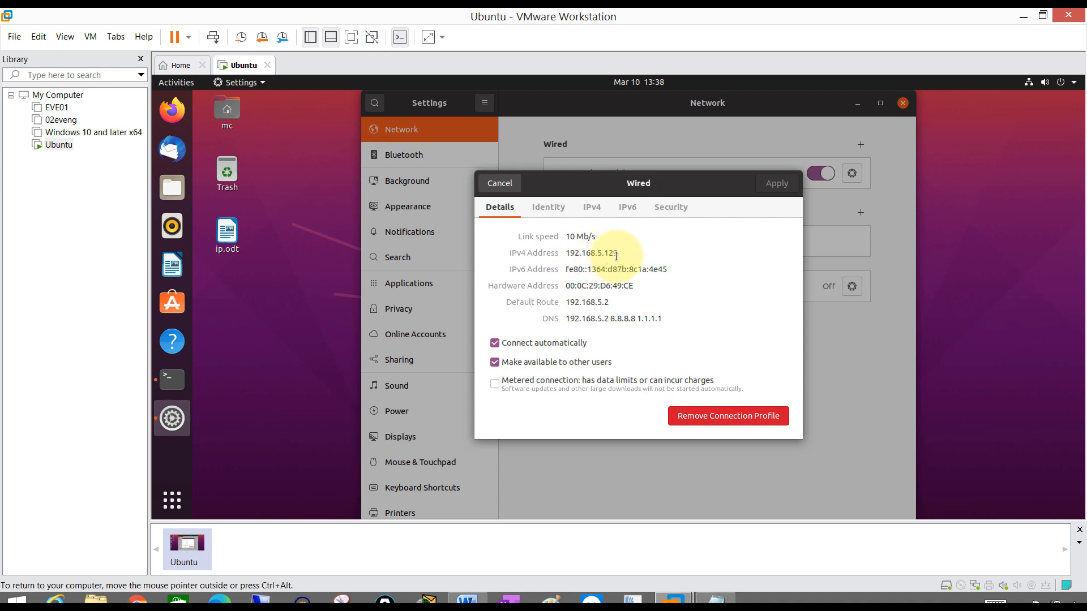
{"action": "left_click_drag", "start_coordinate": [619, 253], "coordinate": [570, 258]}
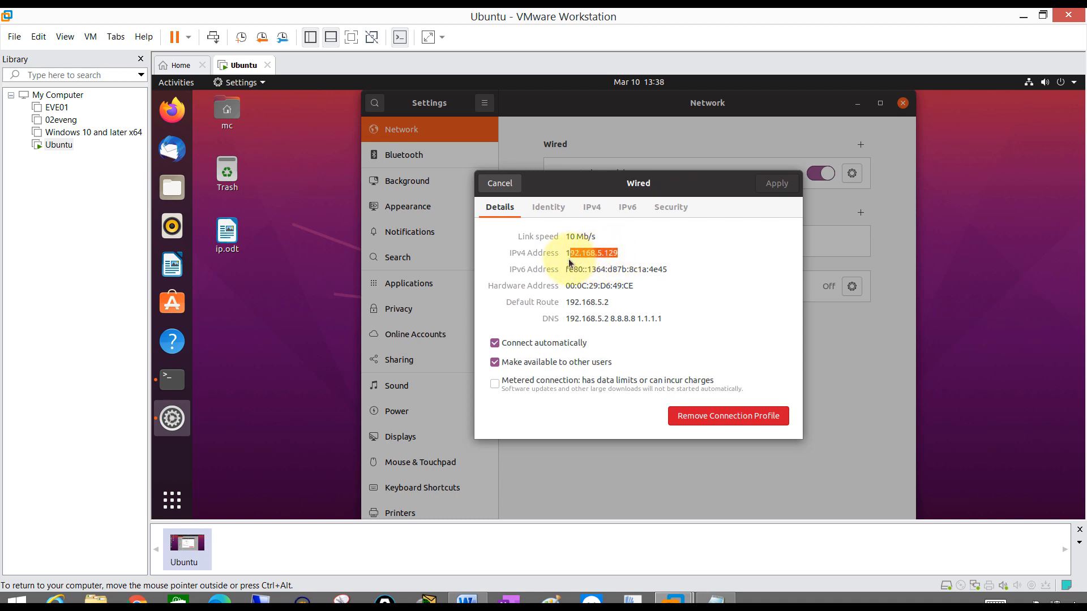
Turn off automatic DNS and automatic routes for the wired connection's IPv4 settings and set the IPv4 method to Manual
{"action": "left_click", "coordinate": [593, 208]}
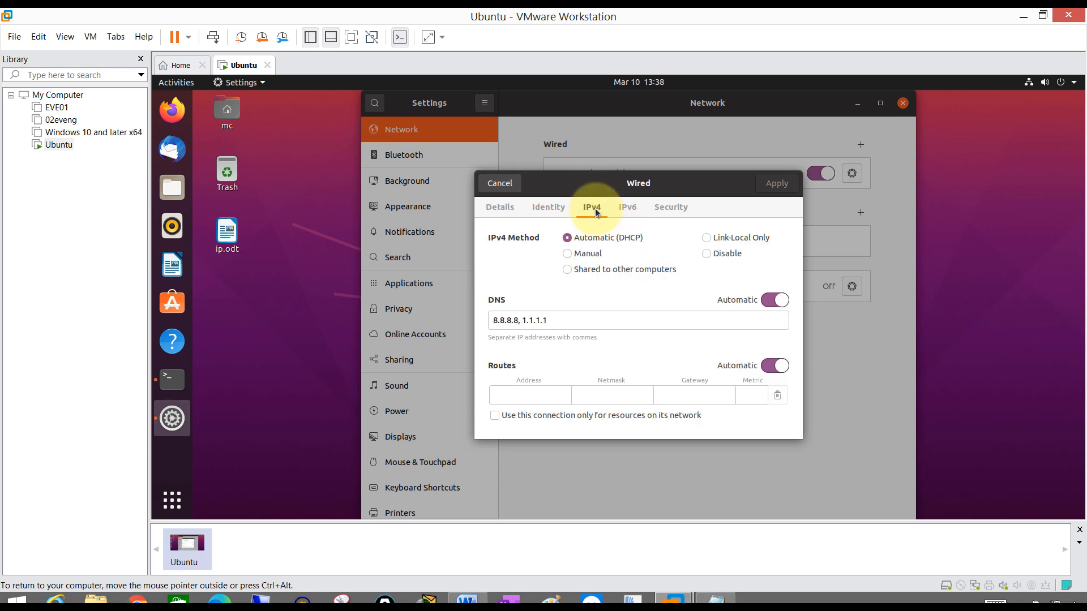
{"action": "left_click", "coordinate": [773, 301]}
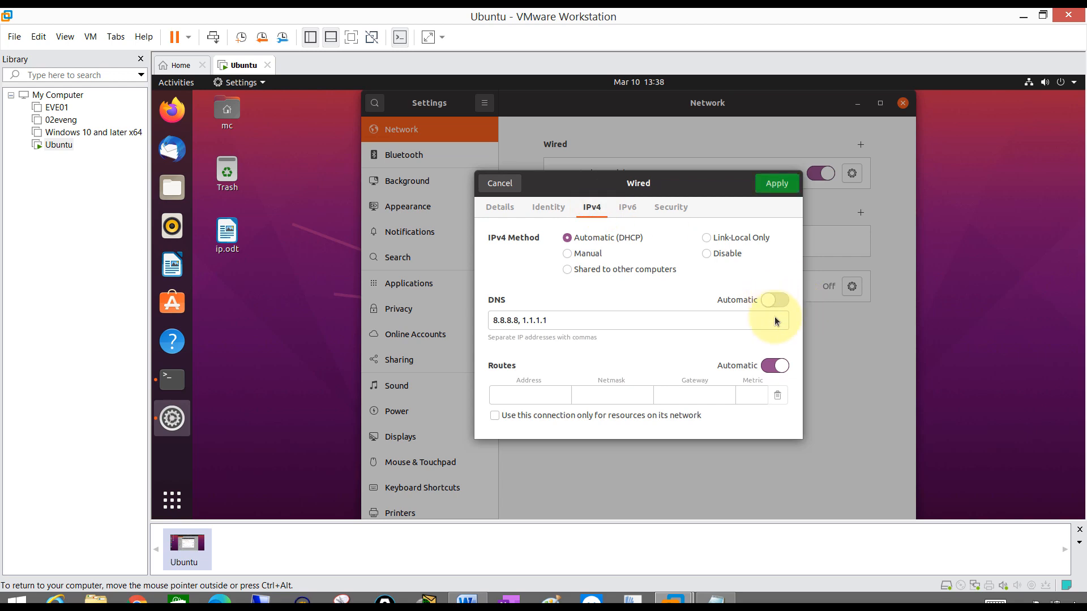
{"action": "left_click", "coordinate": [774, 366]}
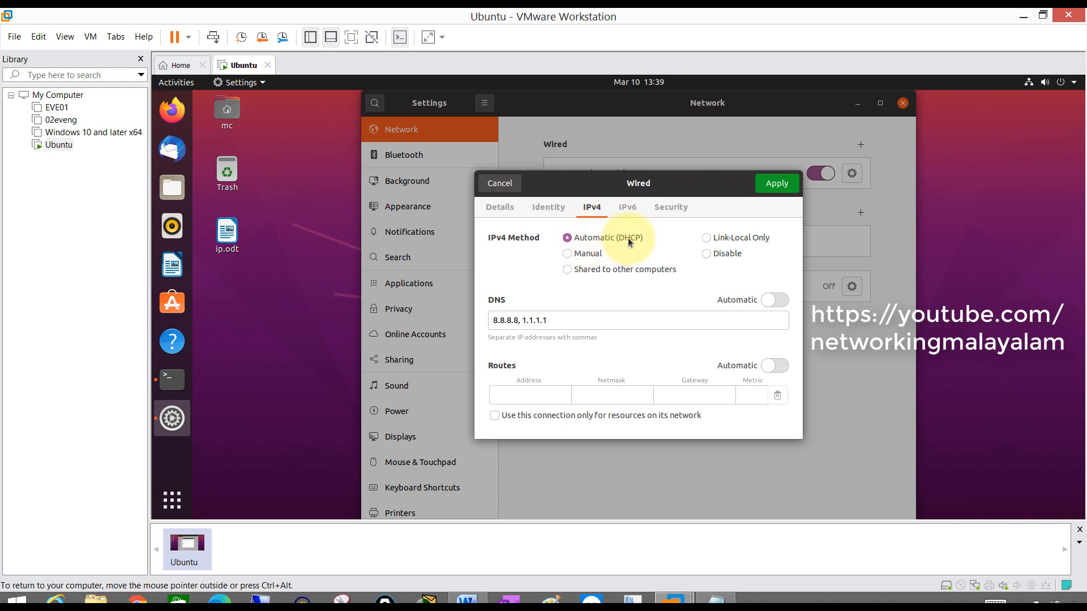
{"action": "left_click", "coordinate": [587, 255]}
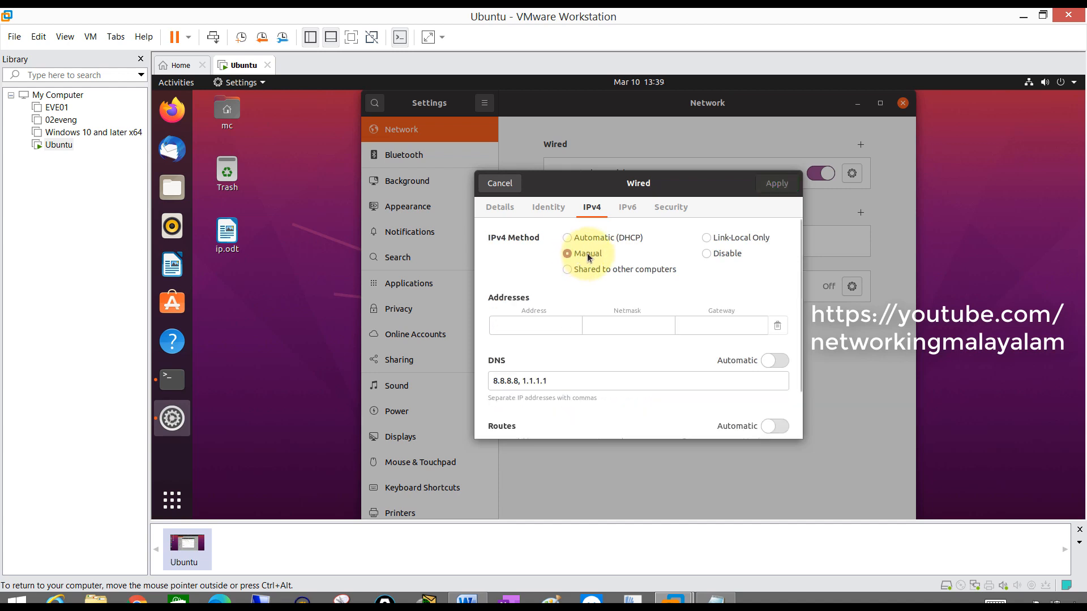
Enter the static IPv4 address 192.168.5.10 with netmask 255.255.255.0 and gateway 192.168.5.2
{"action": "left_click", "coordinate": [545, 325]}
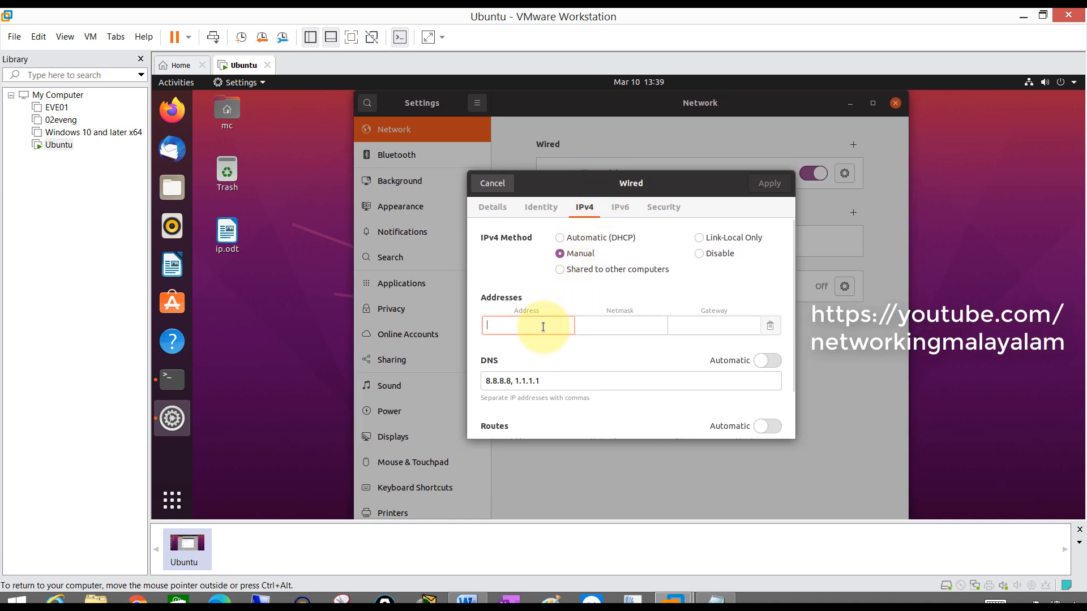
{"action": "type", "text": "192.168"}
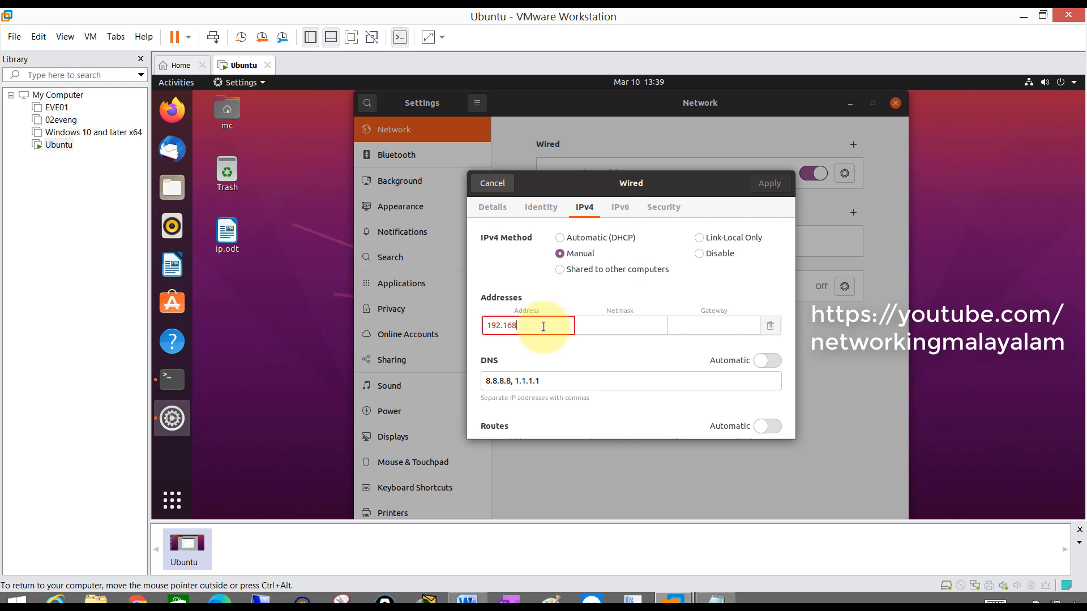
{"action": "type", "text": ".5.10"}
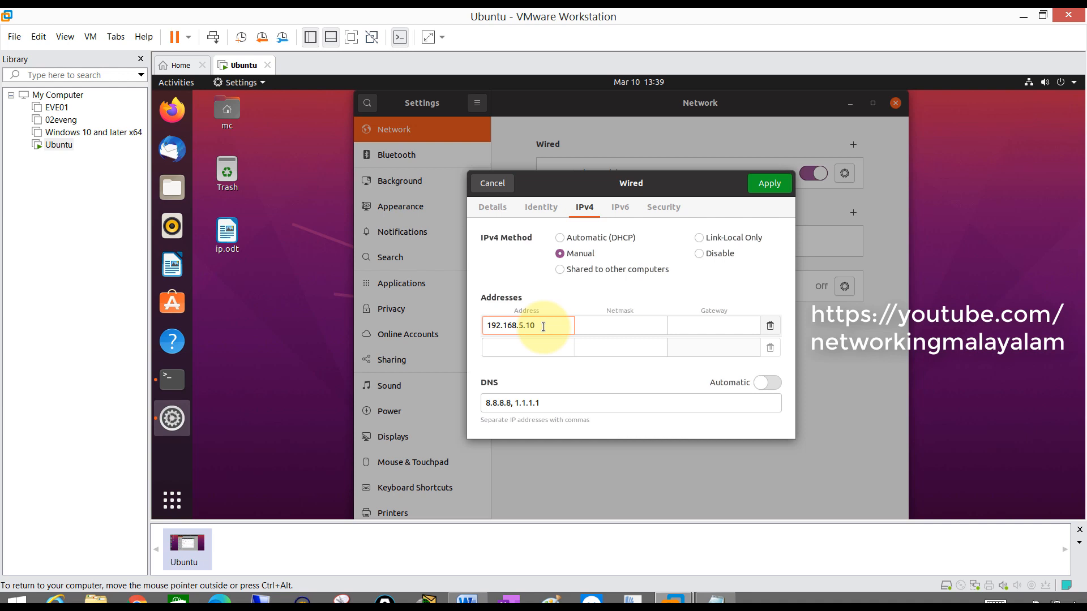
{"action": "left_click", "coordinate": [618, 324]}
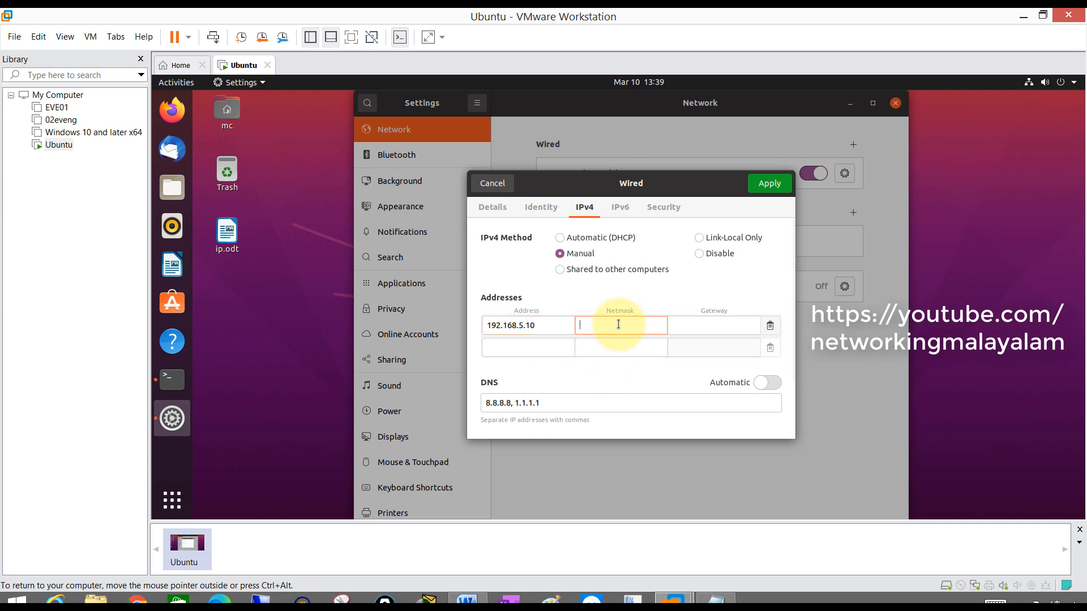
{"action": "type", "text": "255.255."}
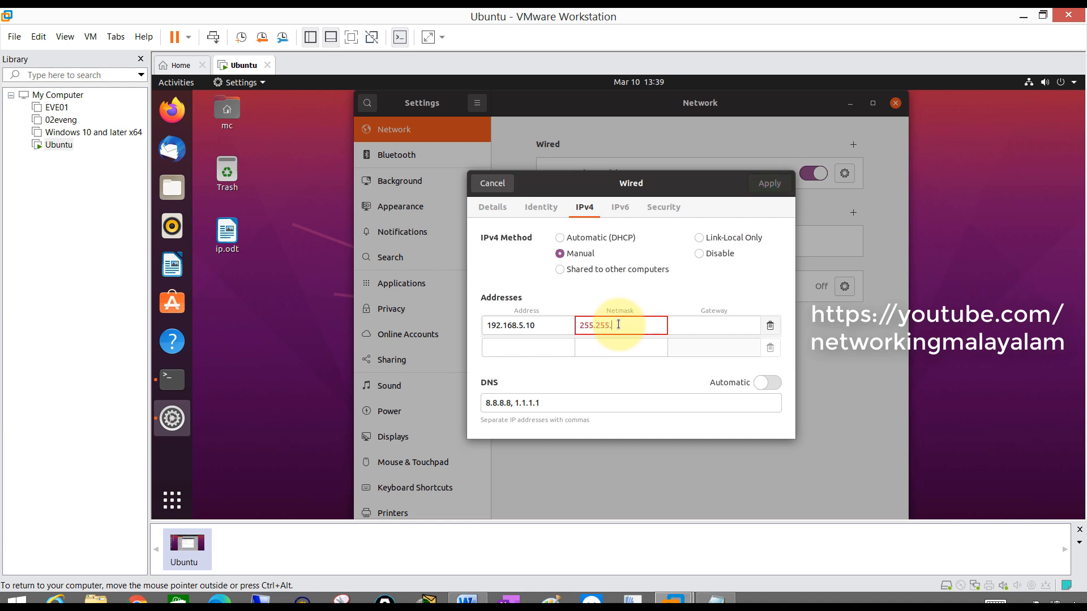
{"action": "type", "text": "255.0"}
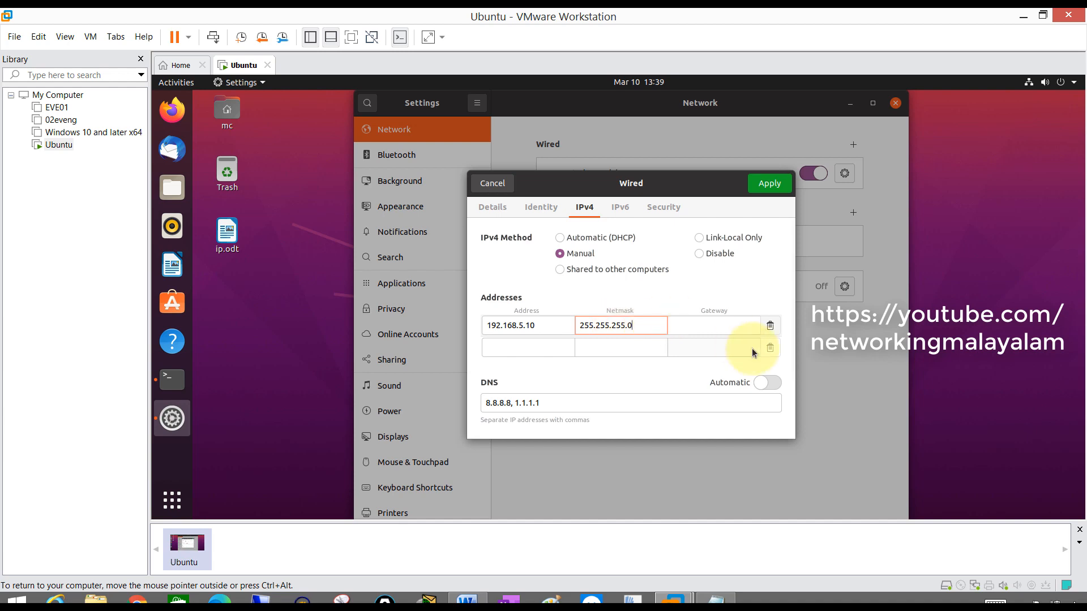
{"action": "left_click", "coordinate": [700, 321]}
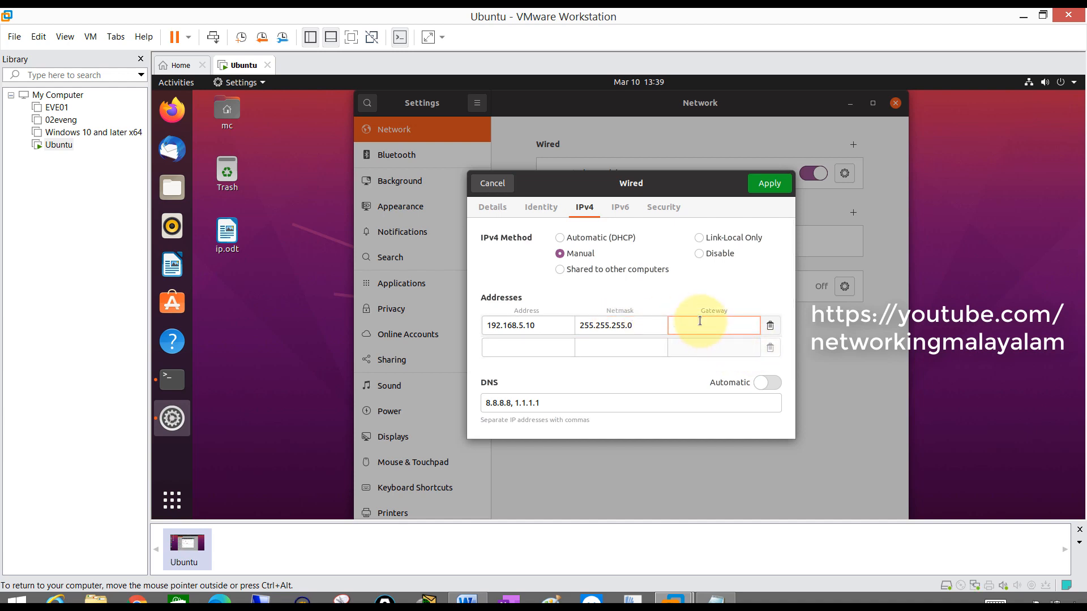
{"action": "type", "text": "192"}
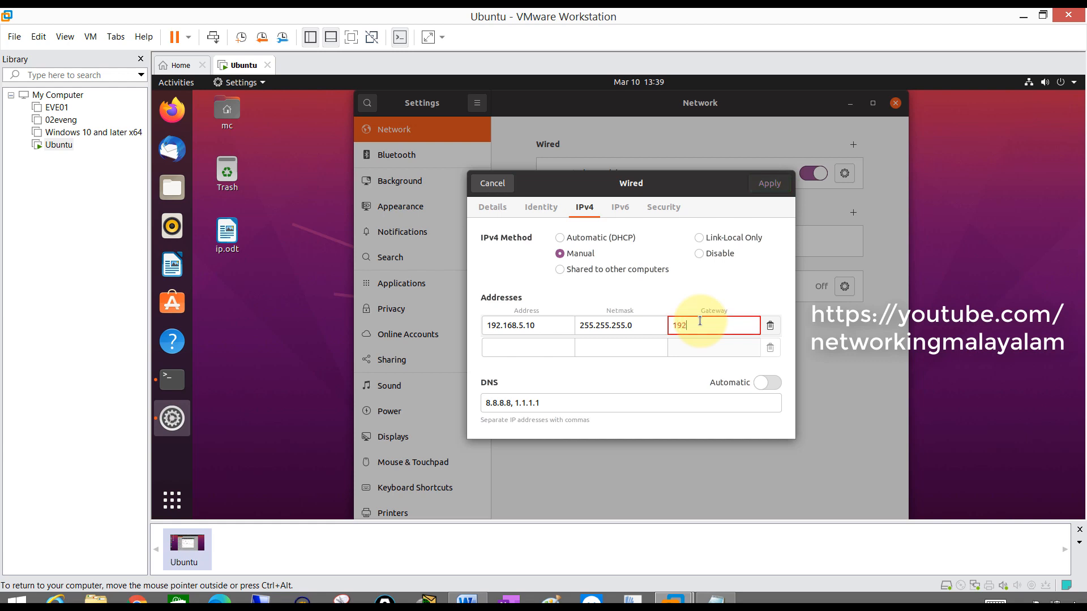
{"action": "type", "text": ".168.5."}
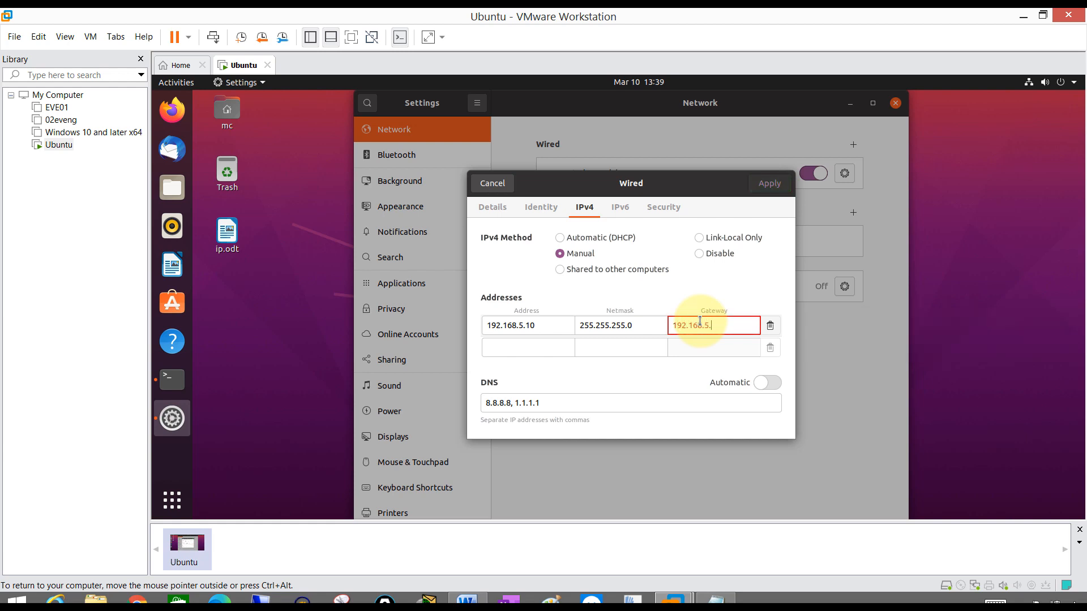
{"action": "type", "text": "2"}
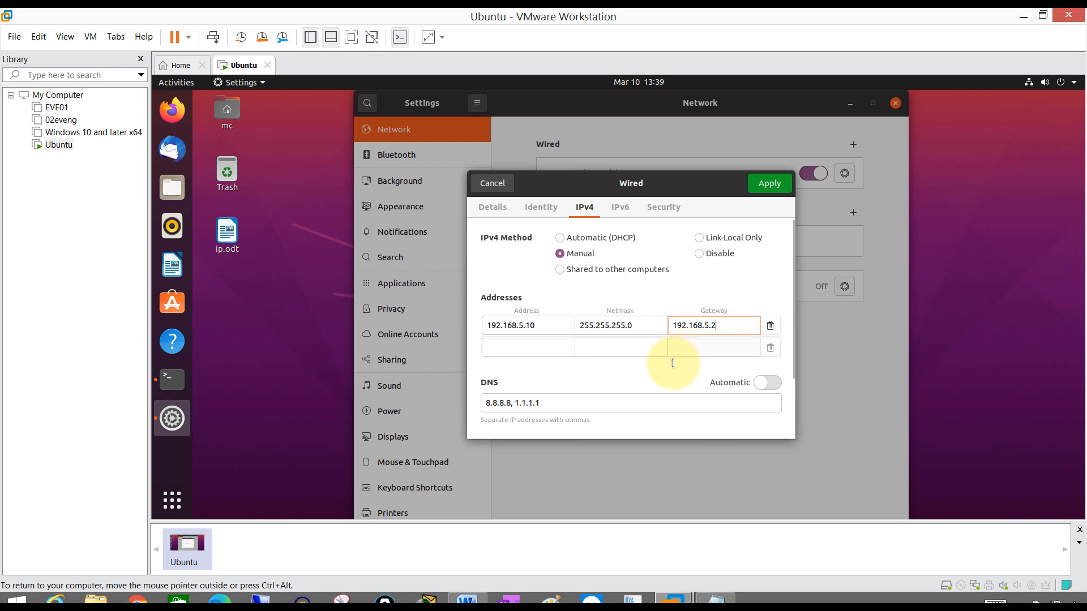
Clear the DNS server entries, turn automatic DNS and routes back on and apply the wired connection settings
{"action": "scroll", "coordinate": [674, 359], "scroll_direction": "down", "scroll_amount": 1}
{"action": "left_click", "coordinate": [520, 374]}
{"action": "left_click_drag", "start_coordinate": [521, 374], "coordinate": [475, 370]}
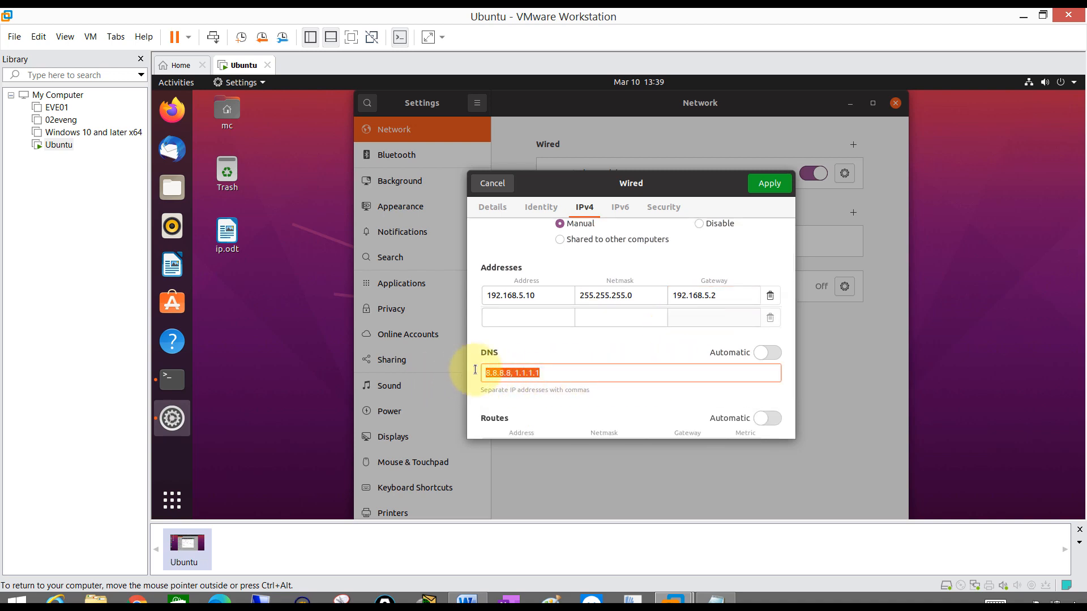
{"action": "key", "text": "BackSpace"}
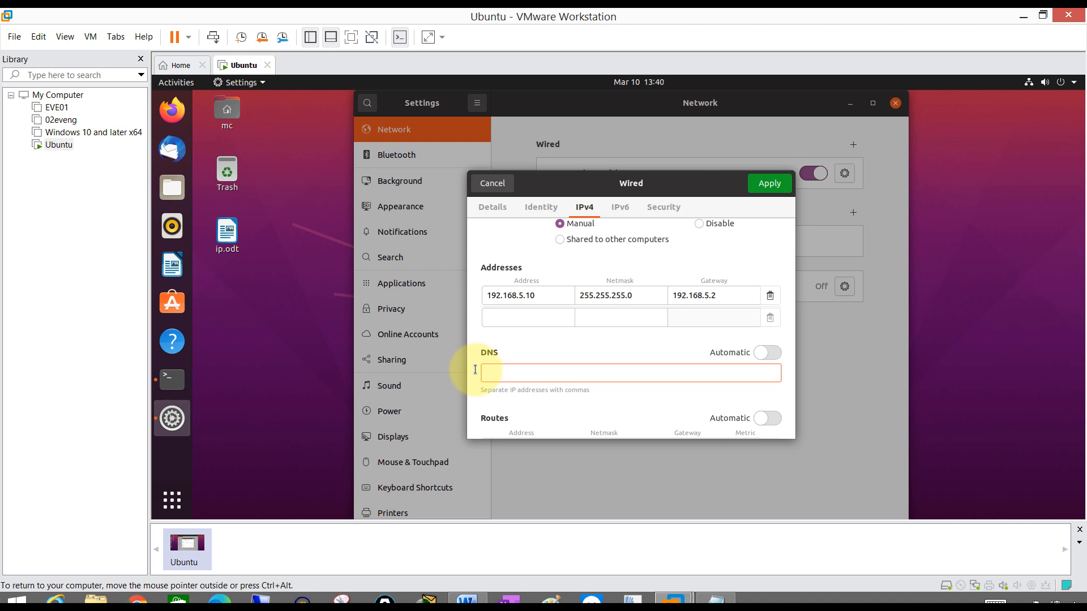
{"action": "left_click", "coordinate": [769, 353]}
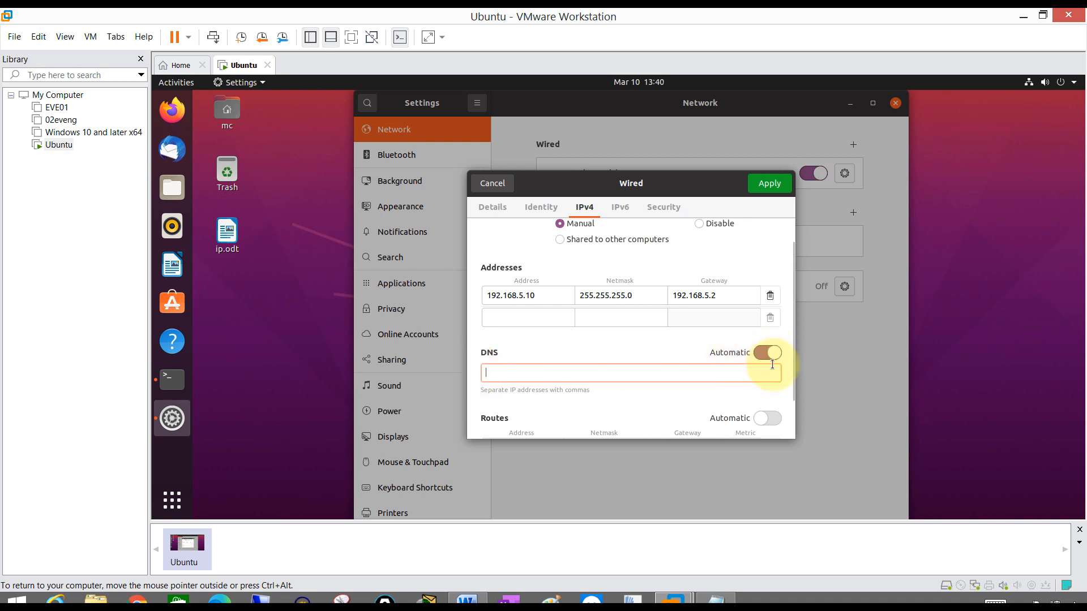
{"action": "left_click", "coordinate": [773, 419]}
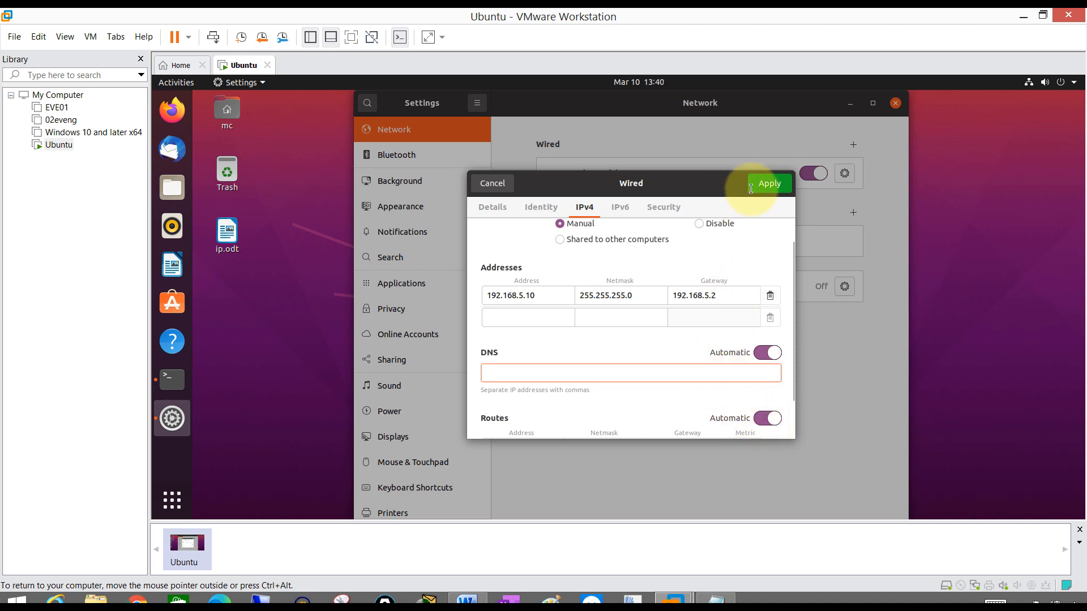
{"action": "left_click", "coordinate": [768, 182]}
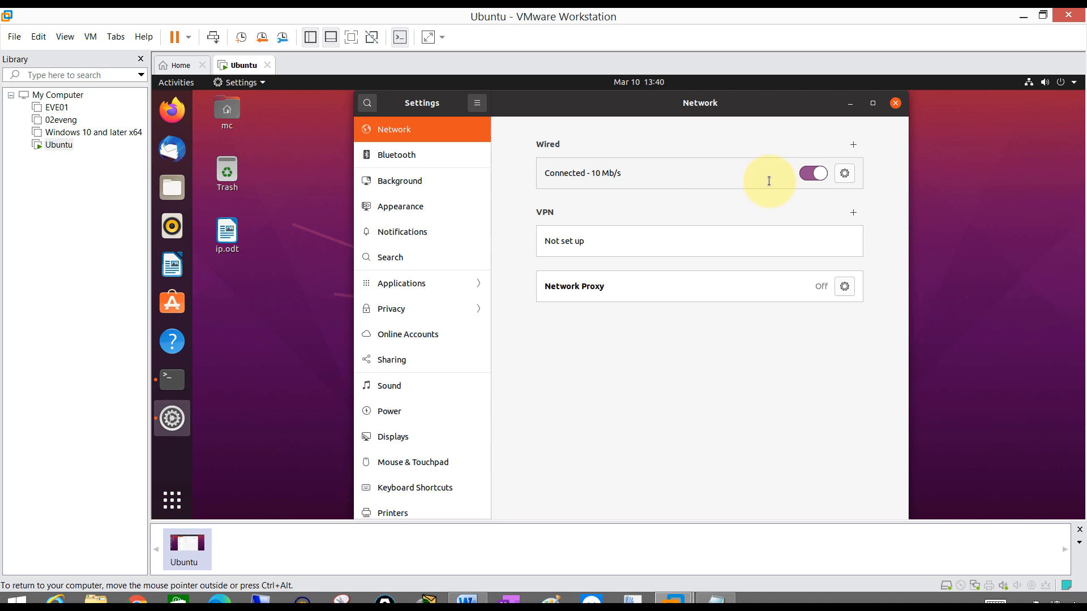
Find and open the Terminal, run "ifconfig" and check the IPv4 address line of ens33
{"action": "left_click", "coordinate": [172, 500]}
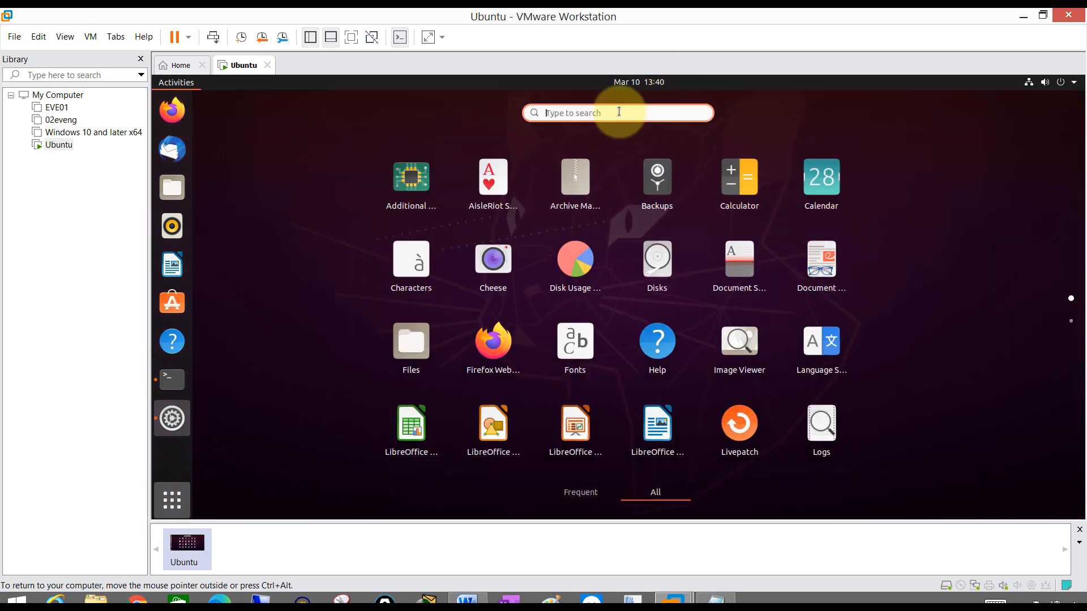
{"action": "type", "text": "ter"}
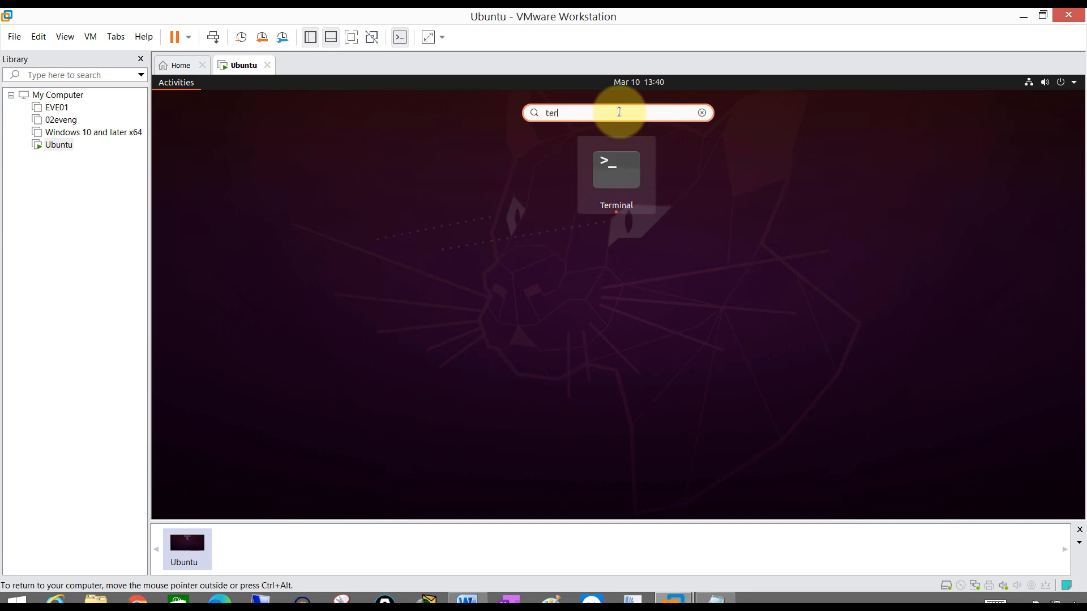
{"action": "left_click", "coordinate": [609, 198]}
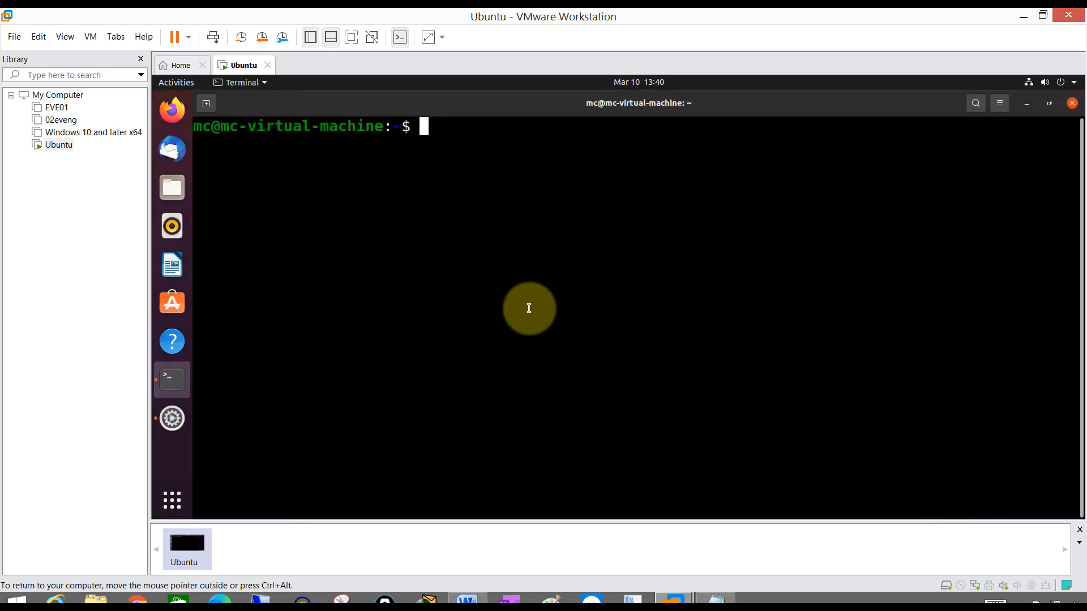
{"action": "type", "text": "ifconf"}
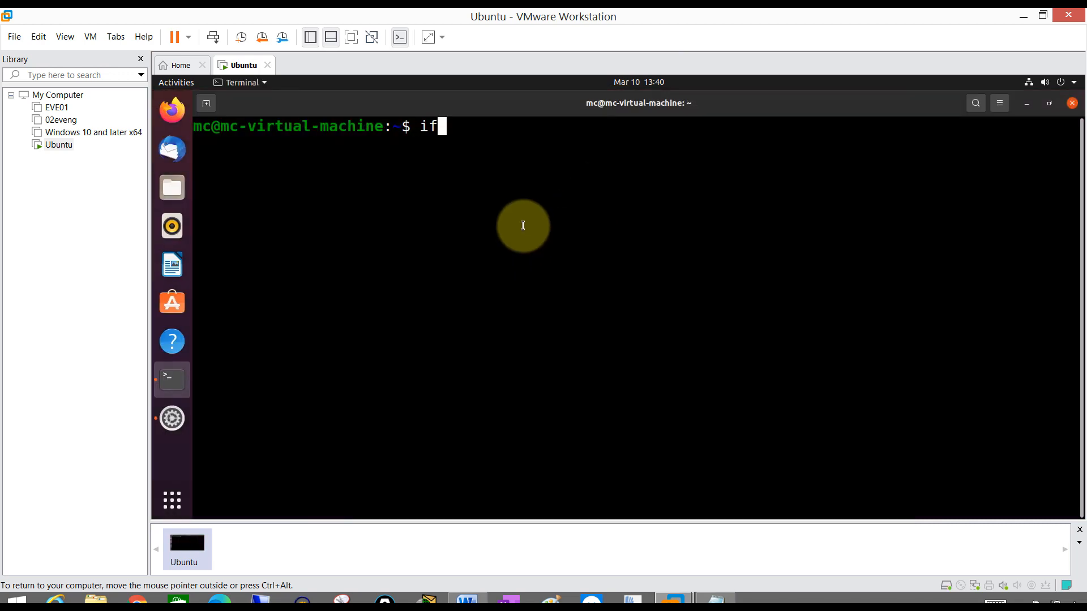
{"action": "type", "text": "ig"}
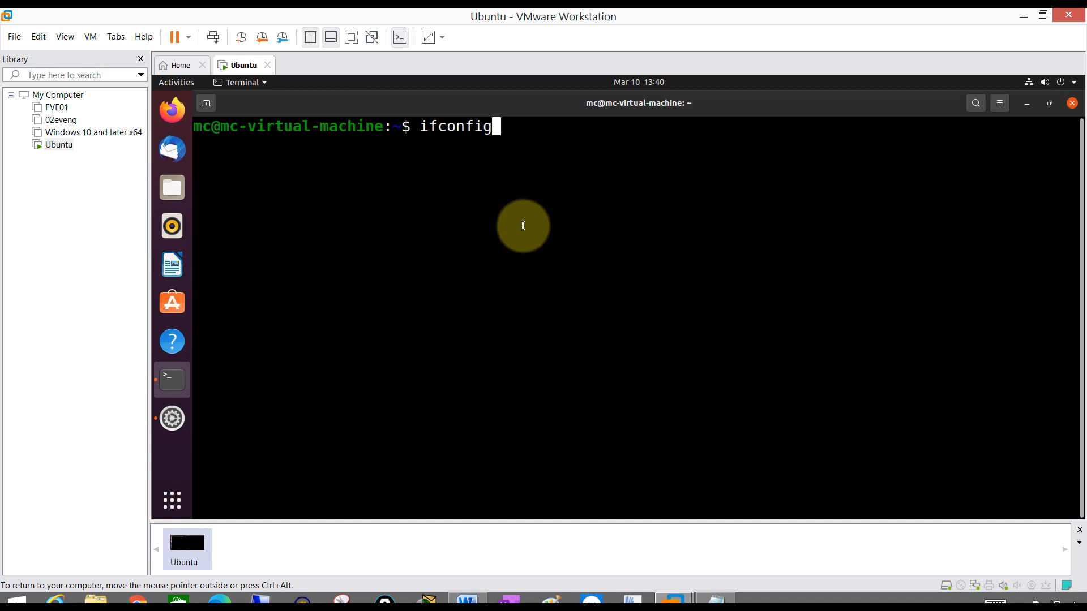
{"action": "key", "text": "Return"}
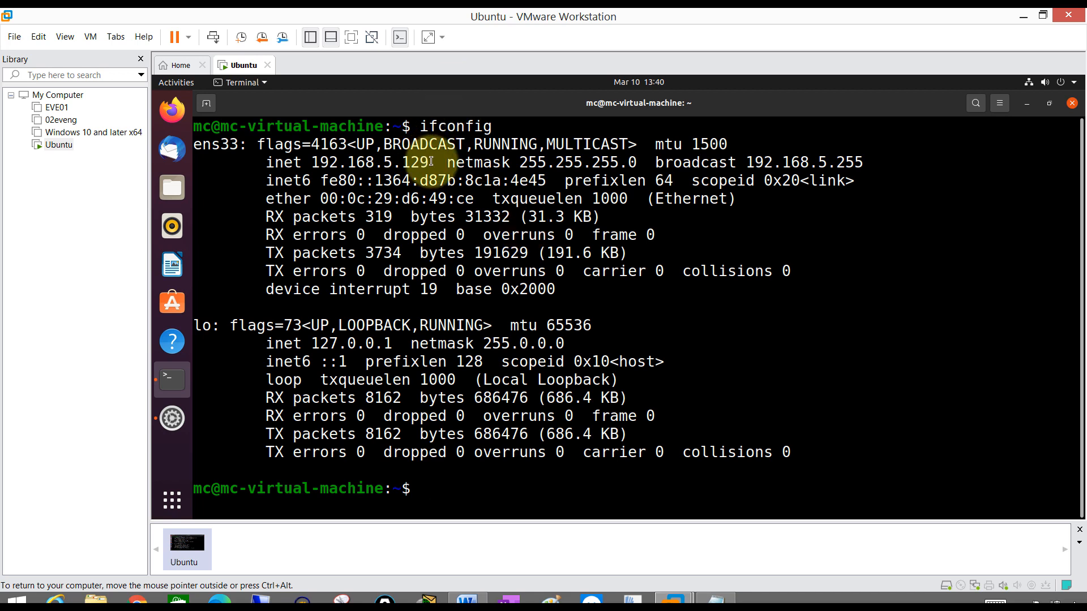
{"action": "left_click_drag", "start_coordinate": [437, 162], "coordinate": [366, 173]}
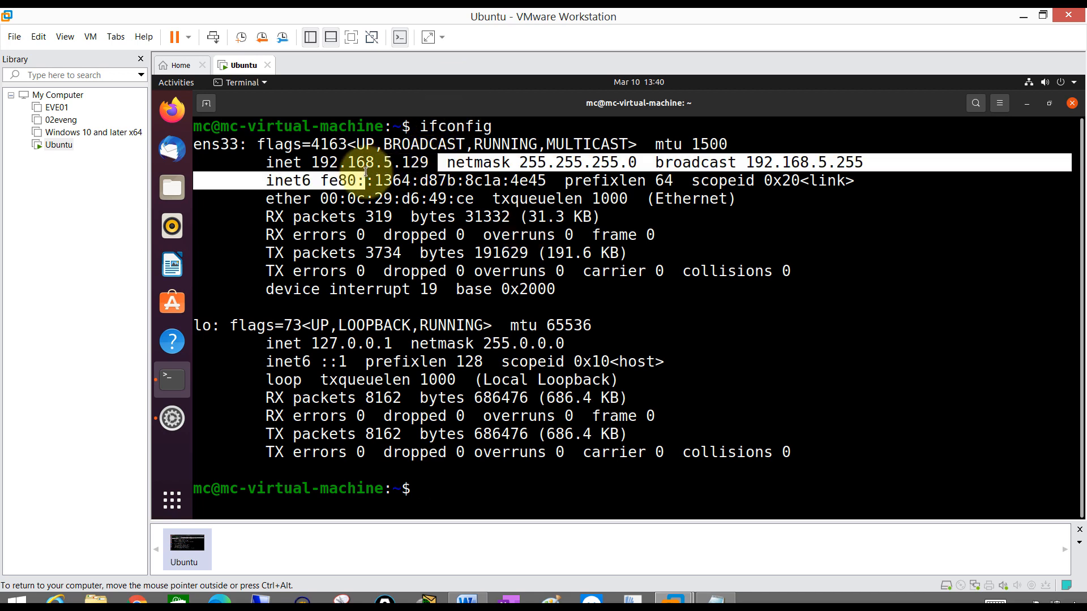
Restart the wired connection by switching it off and on in the network settings, and open its details
{"action": "left_click", "coordinate": [1062, 84]}
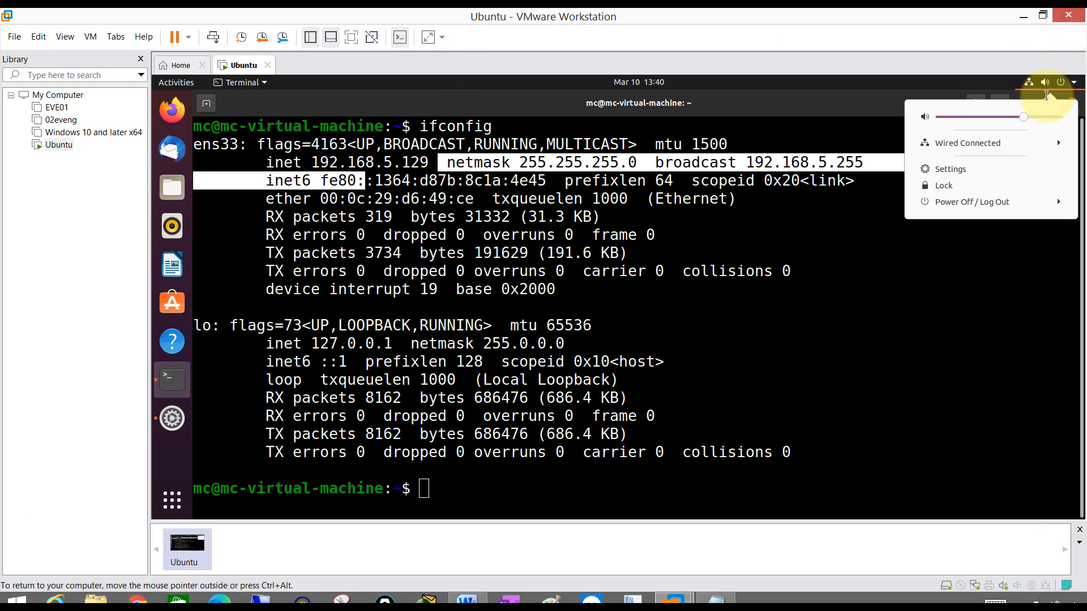
{"action": "left_click", "coordinate": [951, 169]}
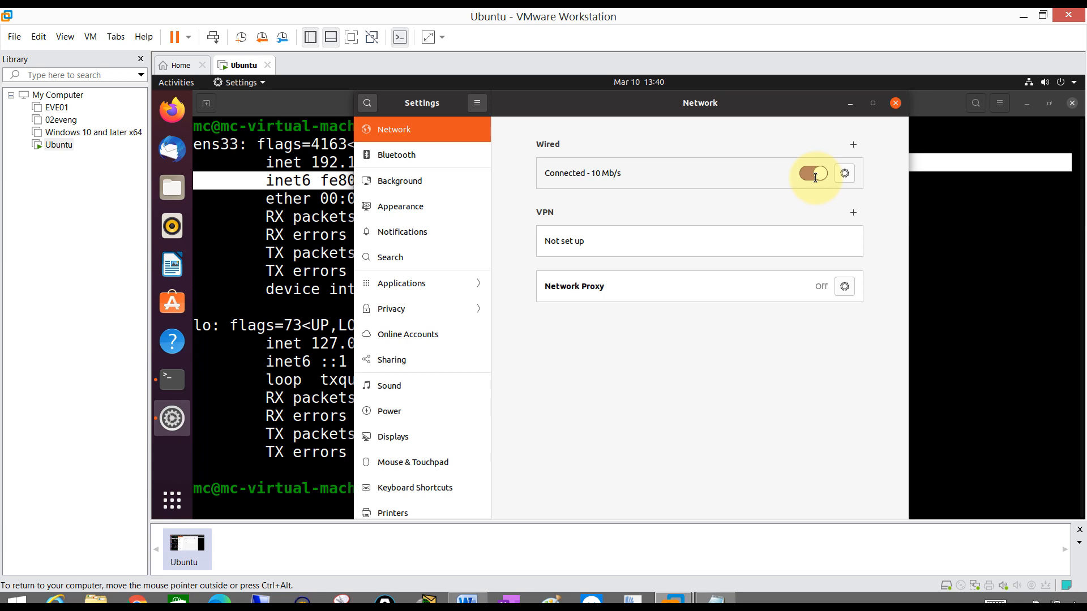
{"action": "left_click", "coordinate": [816, 175]}
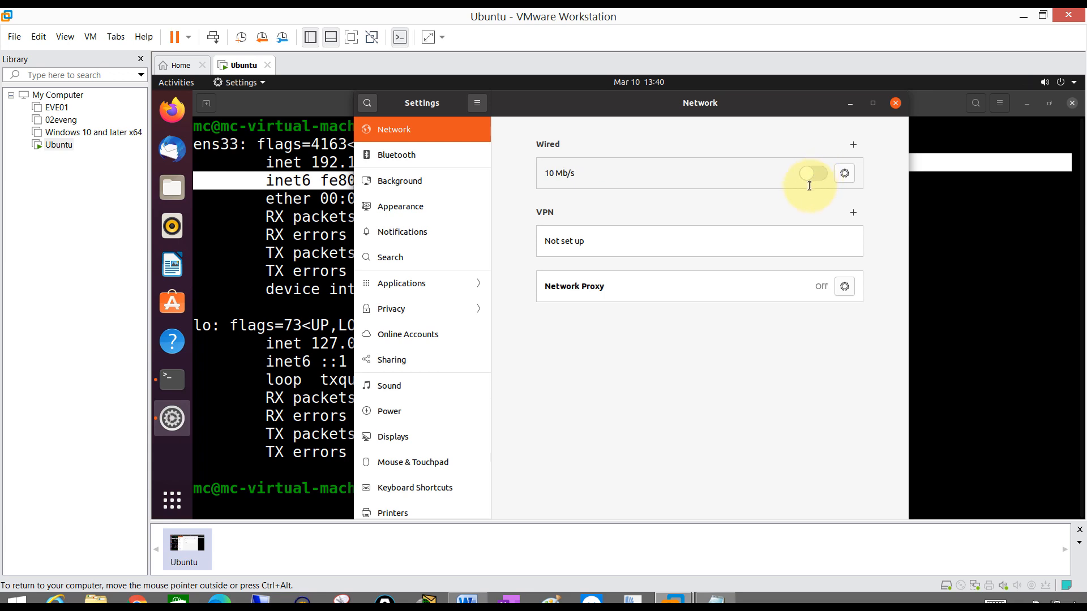
{"action": "left_click", "coordinate": [814, 175]}
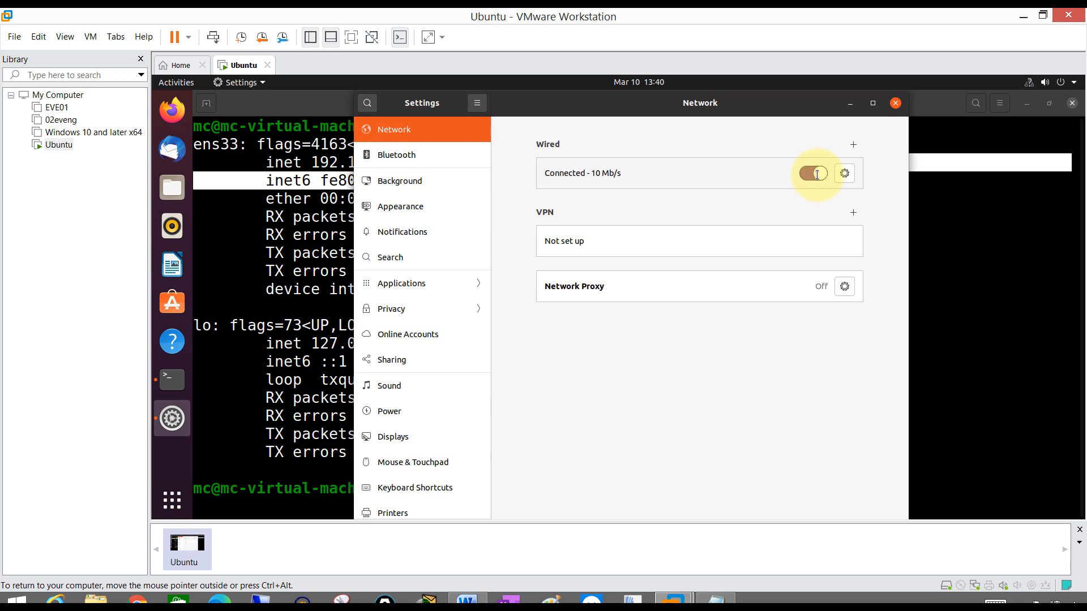
{"action": "left_click", "coordinate": [846, 175]}
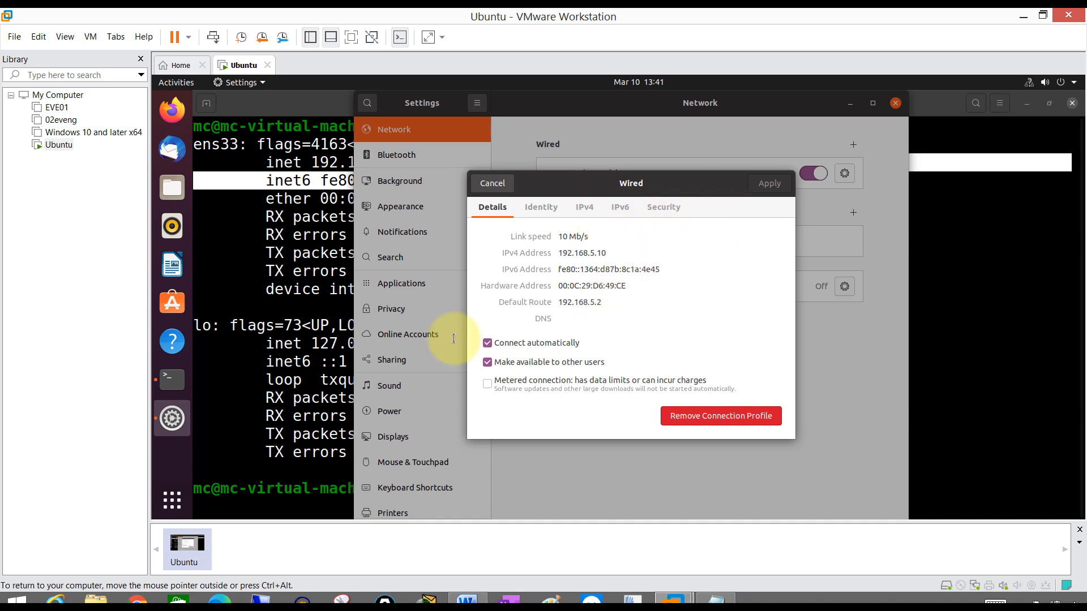
Return to the terminal, rerun "ifconfig" and highlight the IPv4 address and netmask of ens33
{"action": "left_click", "coordinate": [280, 363]}
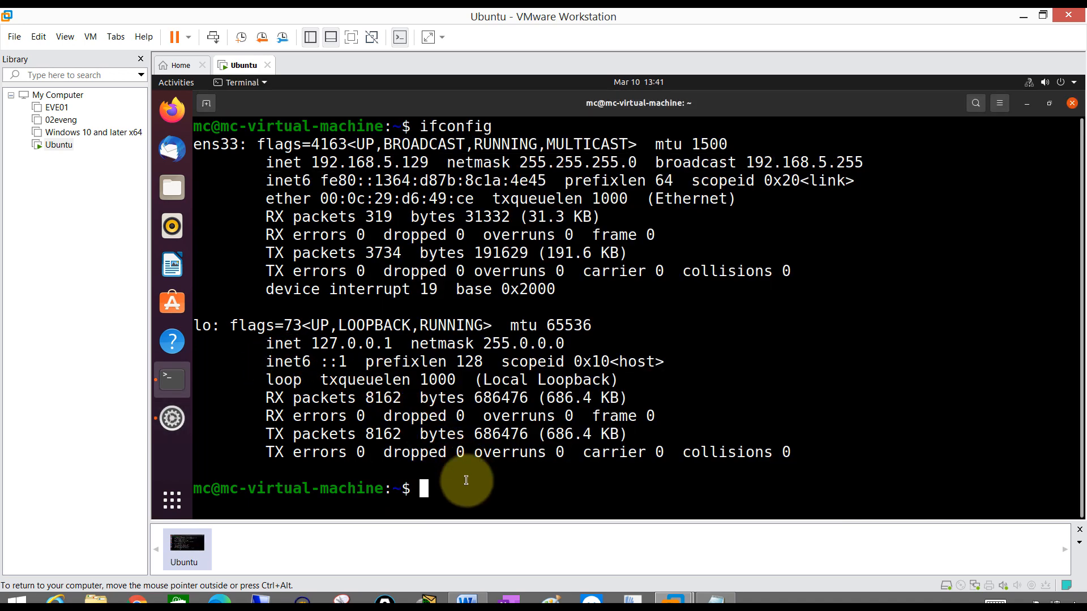
{"action": "key", "text": "Up"}
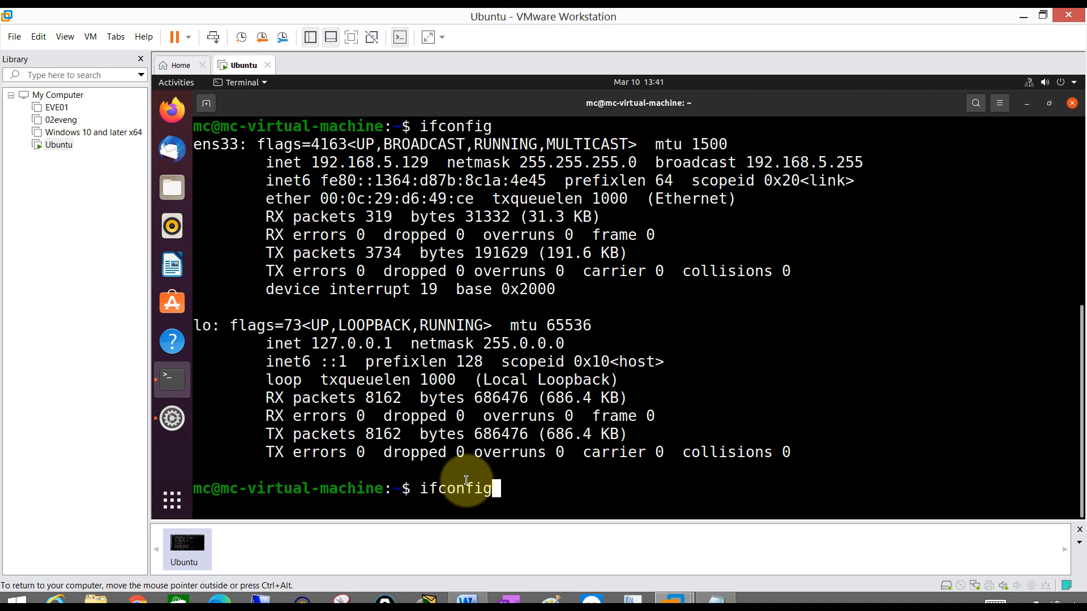
{"action": "key", "text": "Return"}
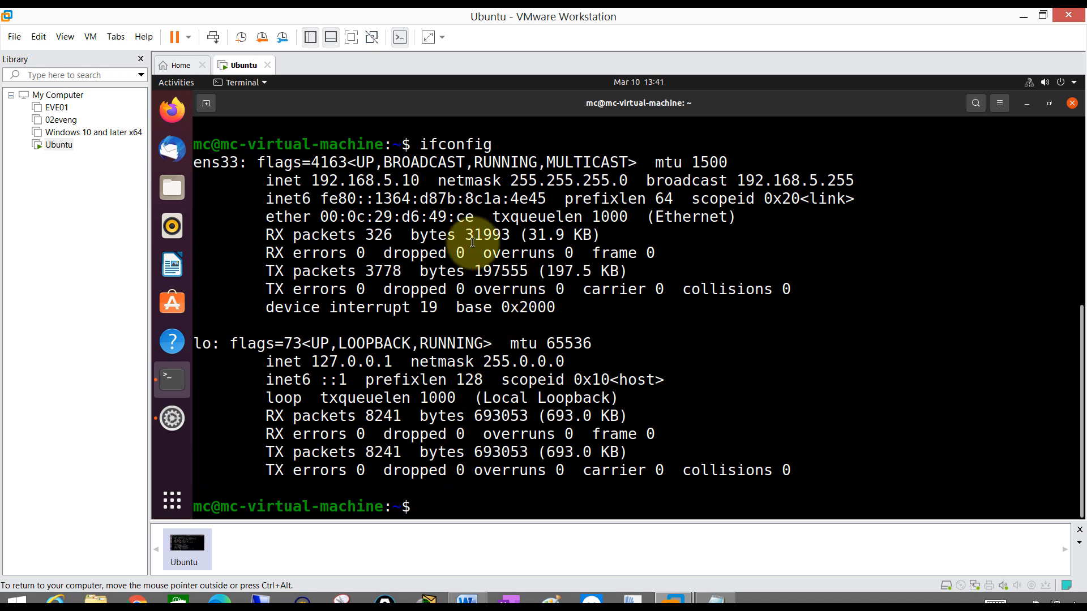
{"action": "left_click_drag", "start_coordinate": [314, 181], "coordinate": [630, 181]}
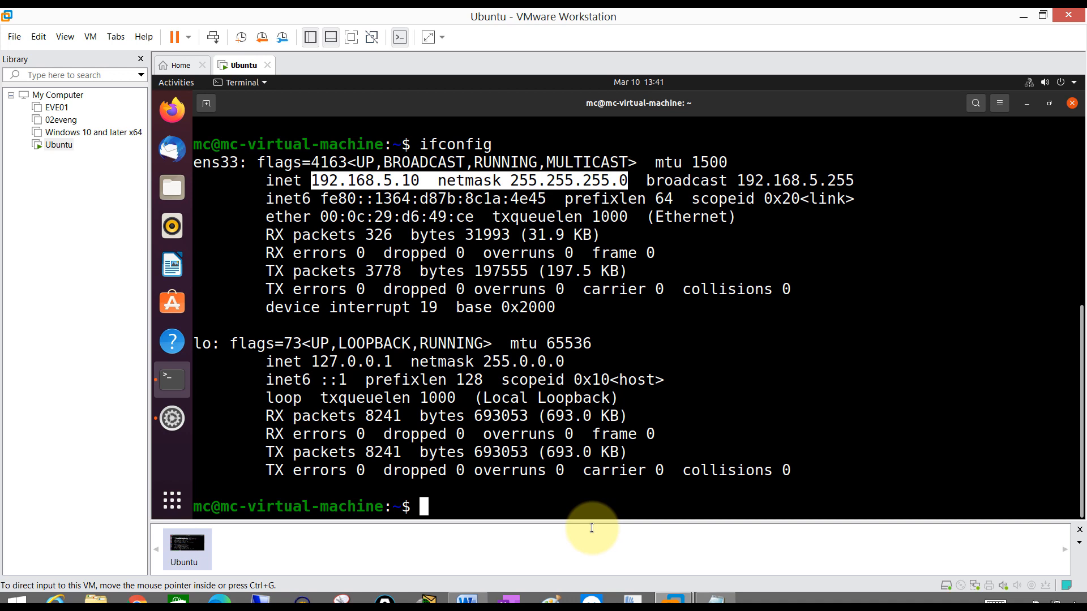
{"action": "left_click", "coordinate": [97, 311]}
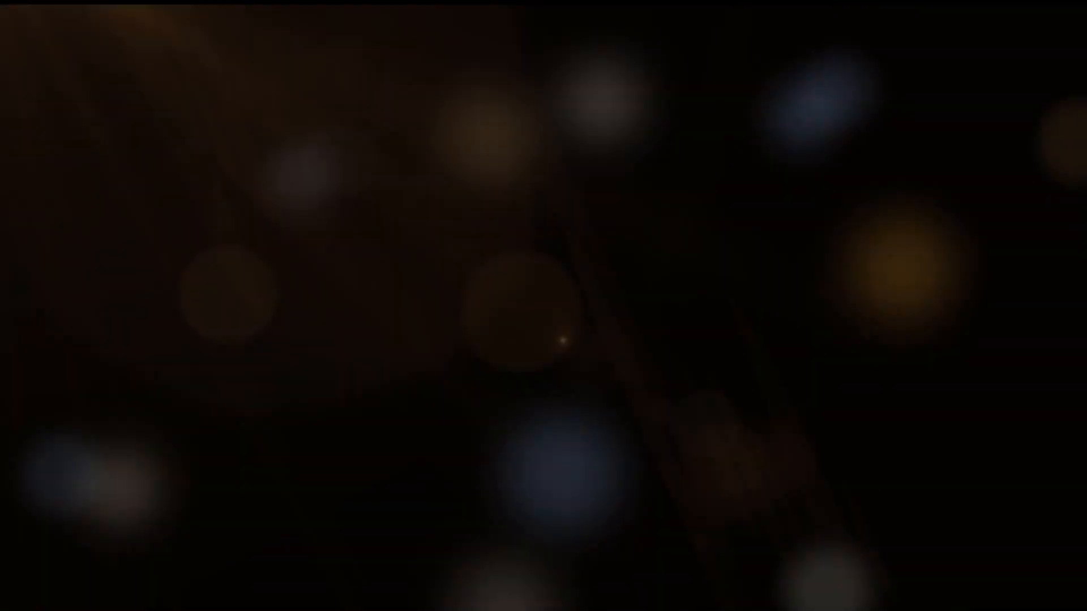